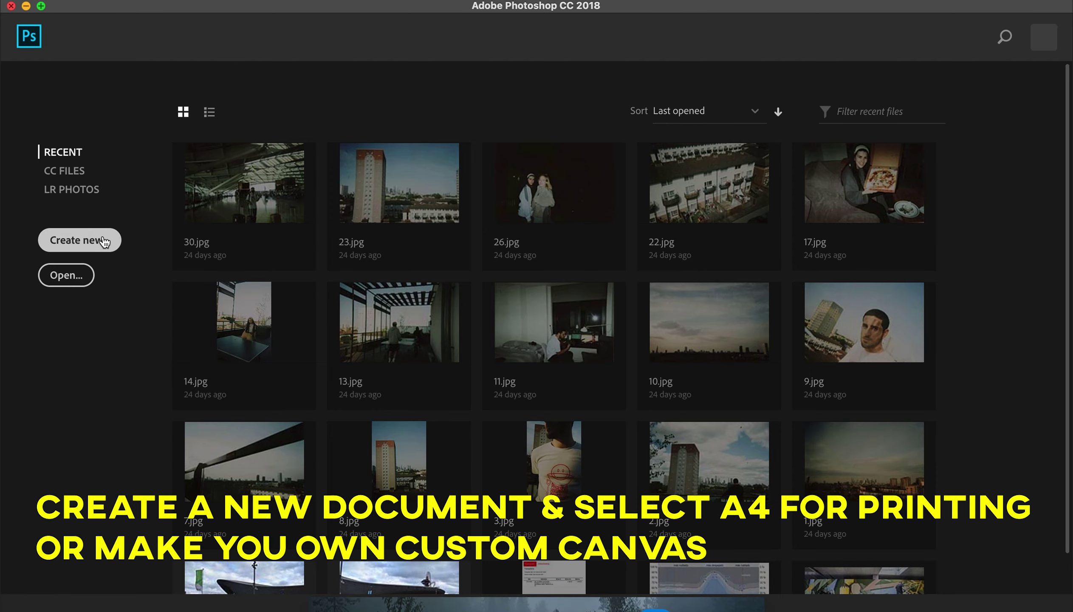
# Create a new document from the A4 preset: 210 × 297 mm, 300 ppi, white
pyautogui.click(105, 242)
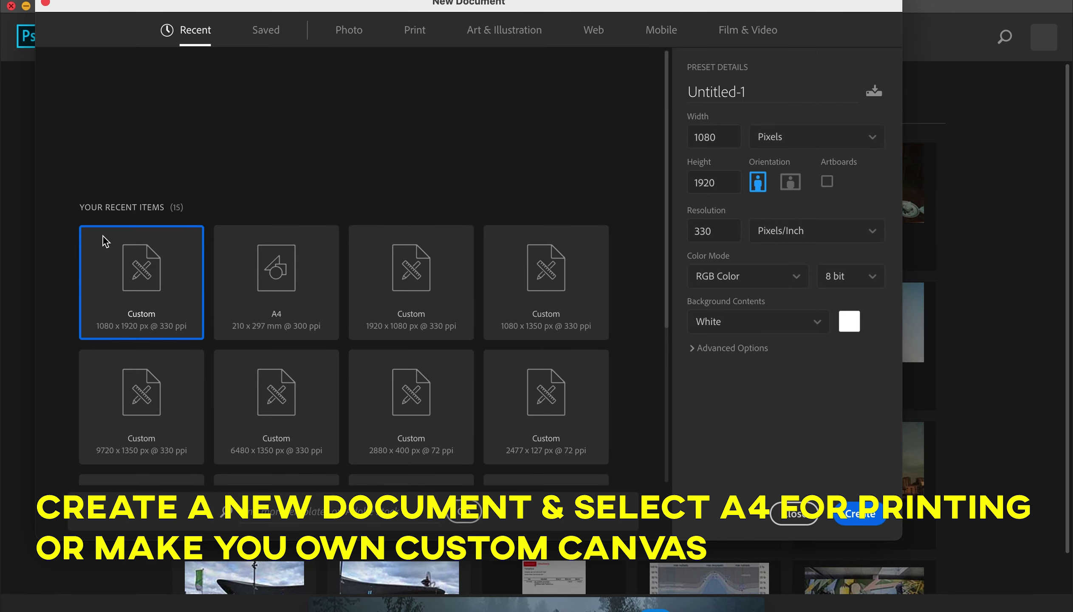
pyautogui.moveTo(226, 10); pyautogui.dragTo(321, 40)
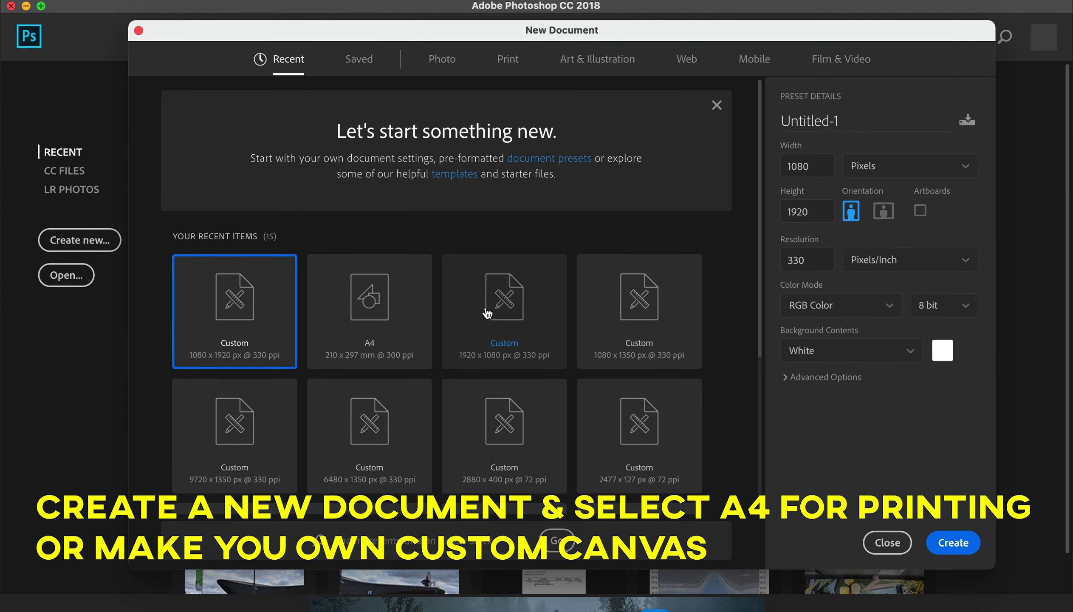
pyautogui.click(349, 336)
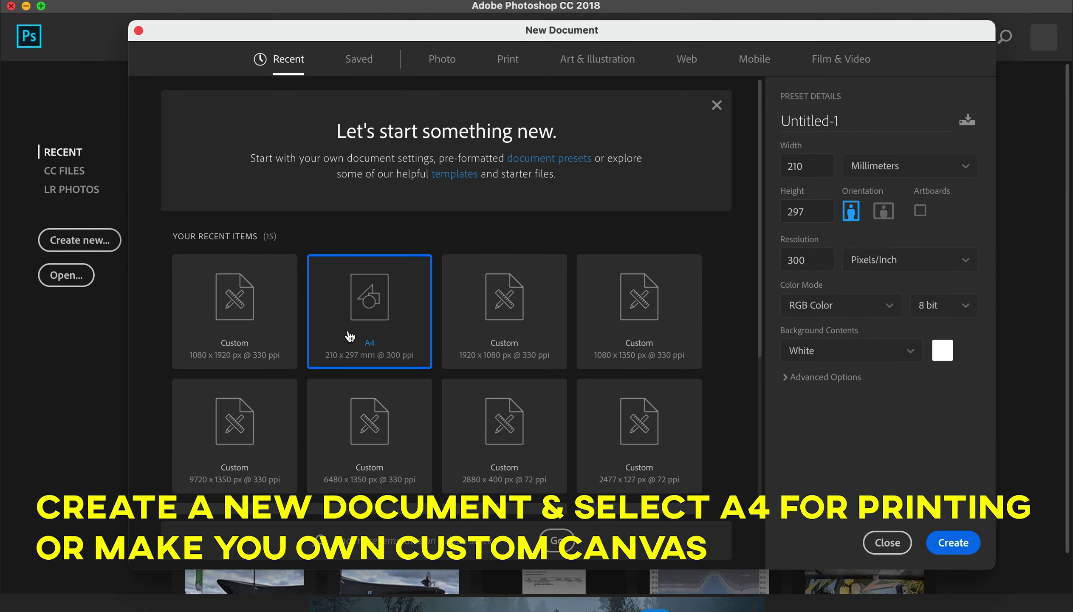
pyautogui.click(957, 546)
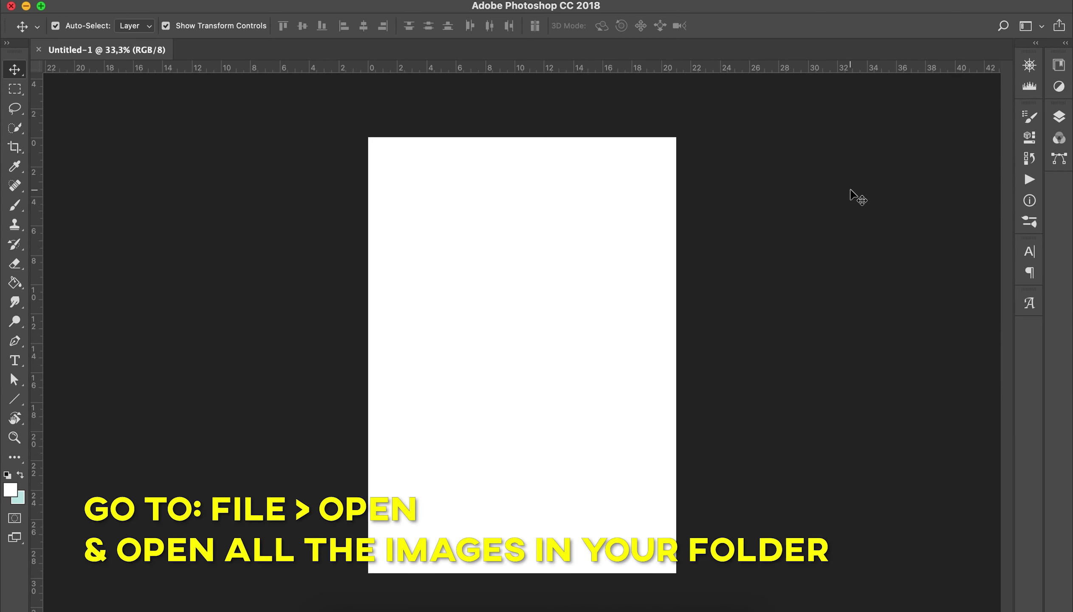
# Browse the Open dialog to the Collage folder inside xmas workshops
pyautogui.click(130, 0)
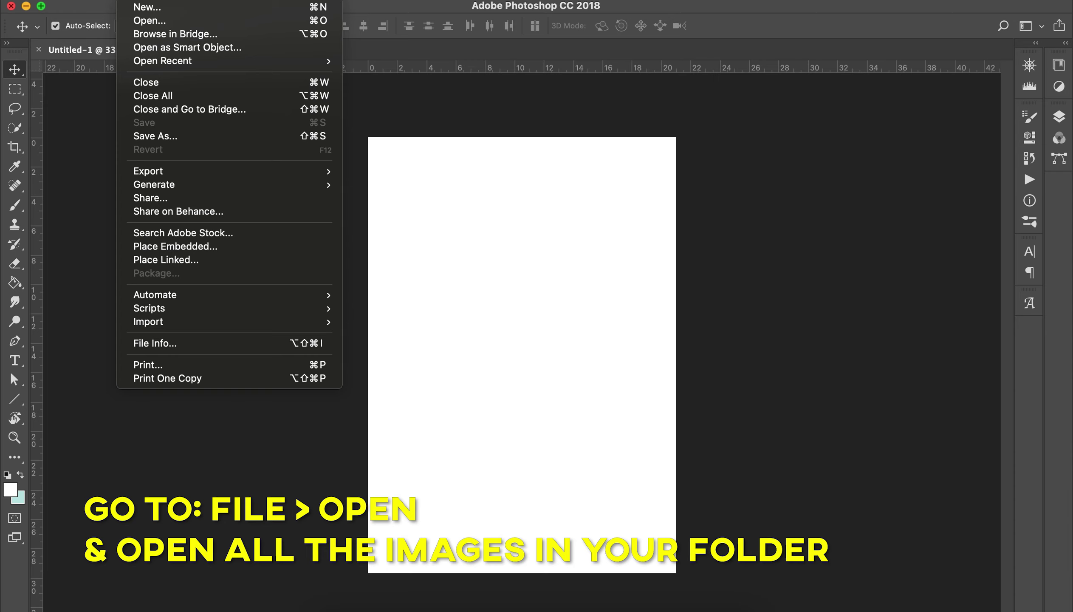
pyautogui.click(137, 21)
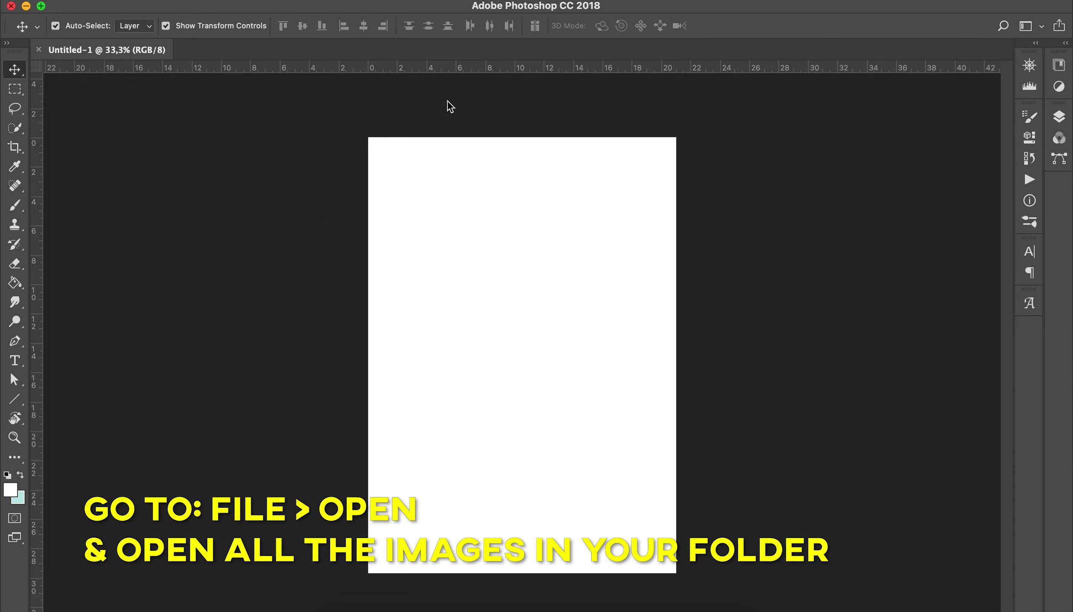
pyautogui.scroll(-5, 431, 141)
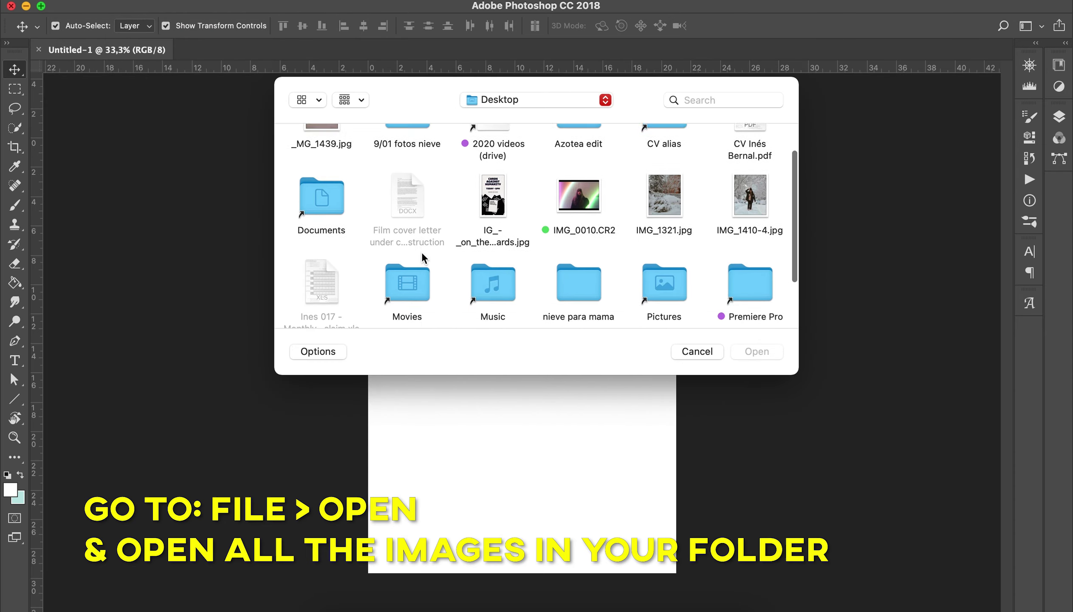
pyautogui.doubleClick(665, 252)
pyautogui.click(537, 100)
pyautogui.click(518, 117)
pyautogui.click(577, 249)
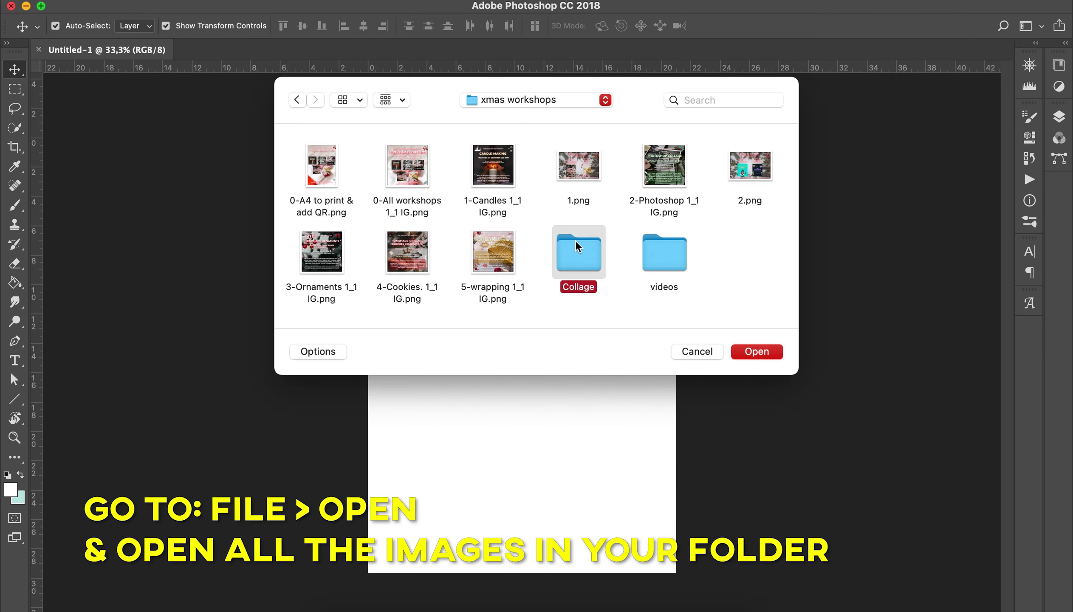
pyautogui.doubleClick(577, 248)
# Open every photo in the Collage folder except Collage.png
pyautogui.moveTo(285, 153); pyautogui.dragTo(808, 347)
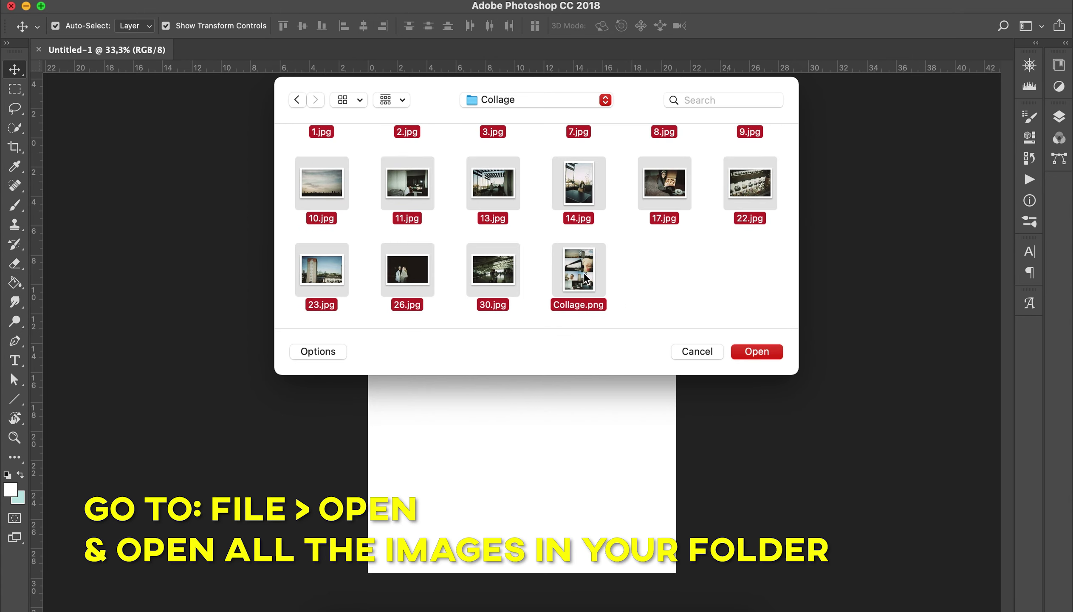
pyautogui.keyDown('super'); pyautogui.click(584, 277); pyautogui.keyUp('super')
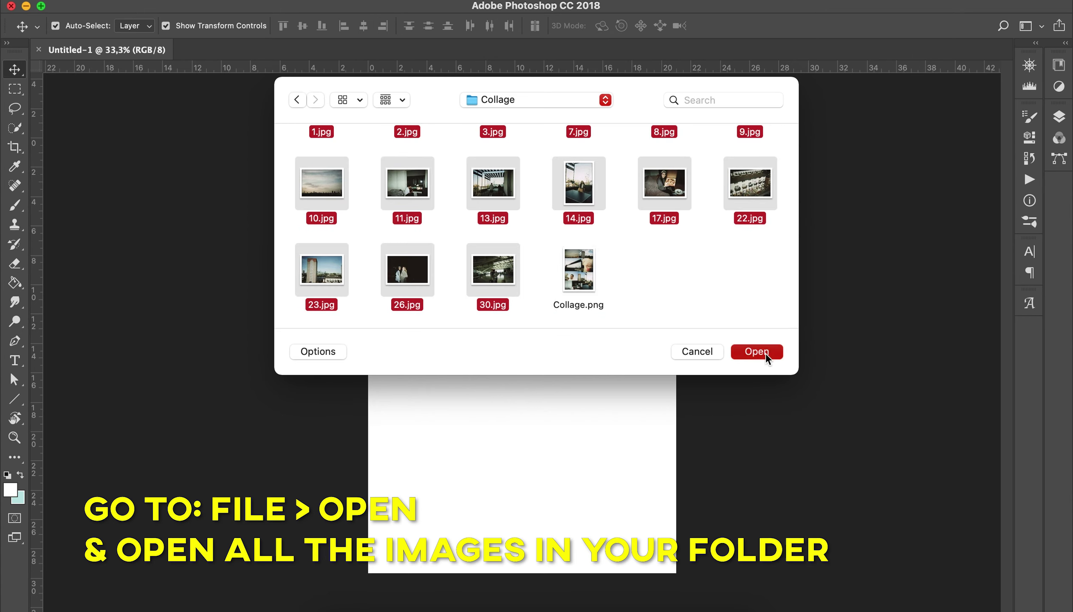
pyautogui.click(754, 351)
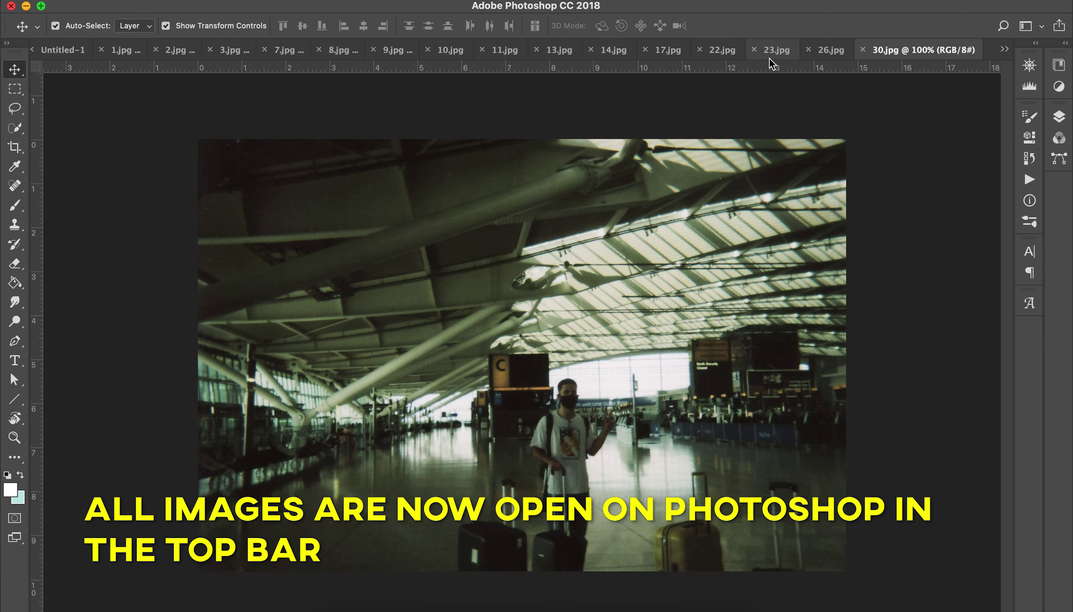
# In 1.jpg, draw a rectangular marquee around the entire sky-and-city photo
pyautogui.click(61, 51)
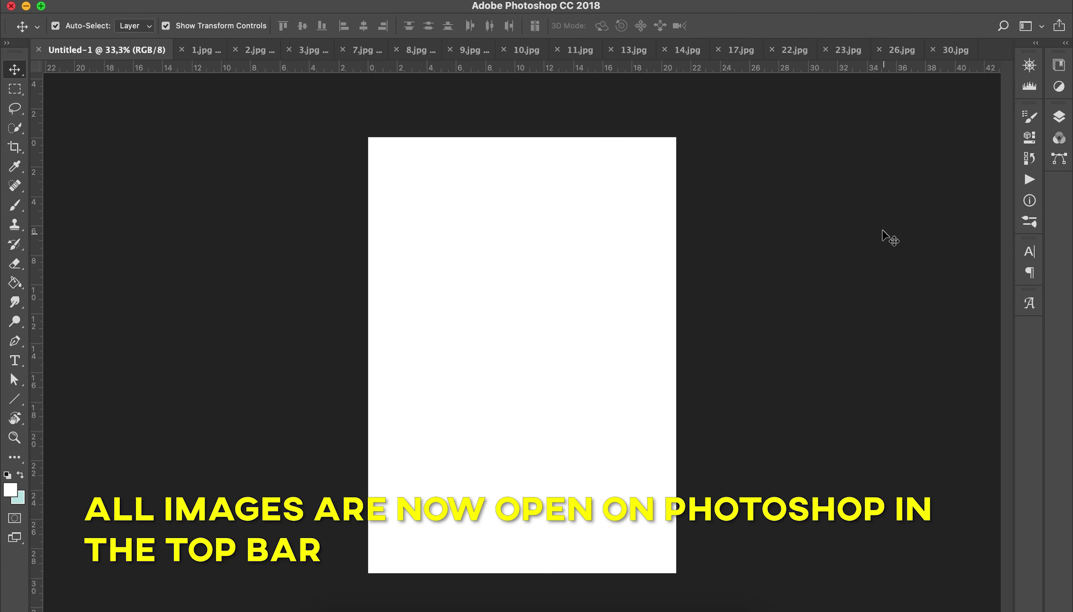
pyautogui.click(209, 52)
pyautogui.press('super+minus')
pyautogui.click(15, 90)
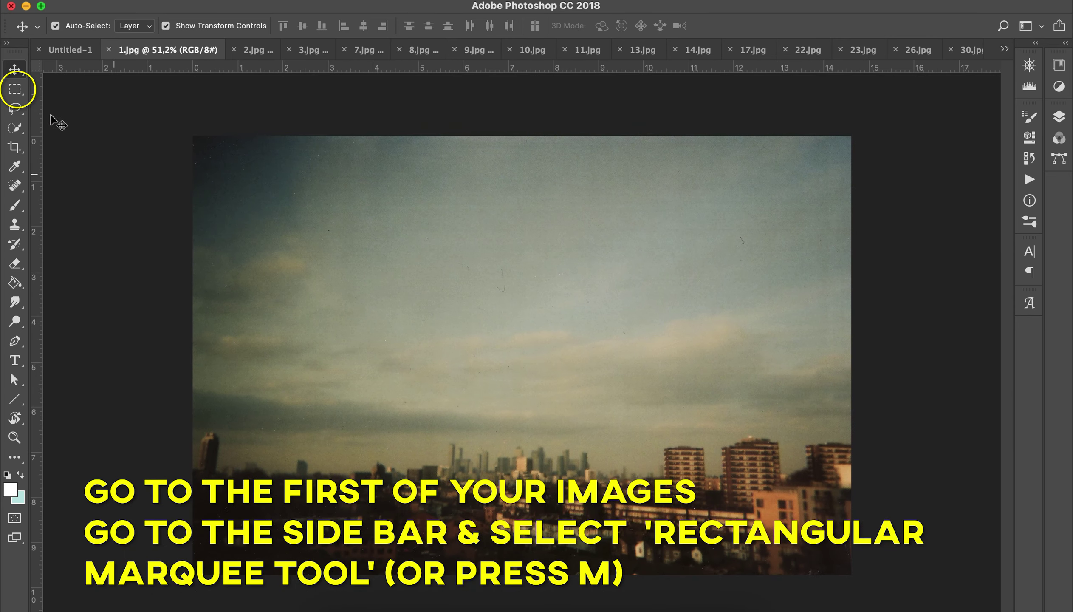
pyautogui.rightClick(24, 97)
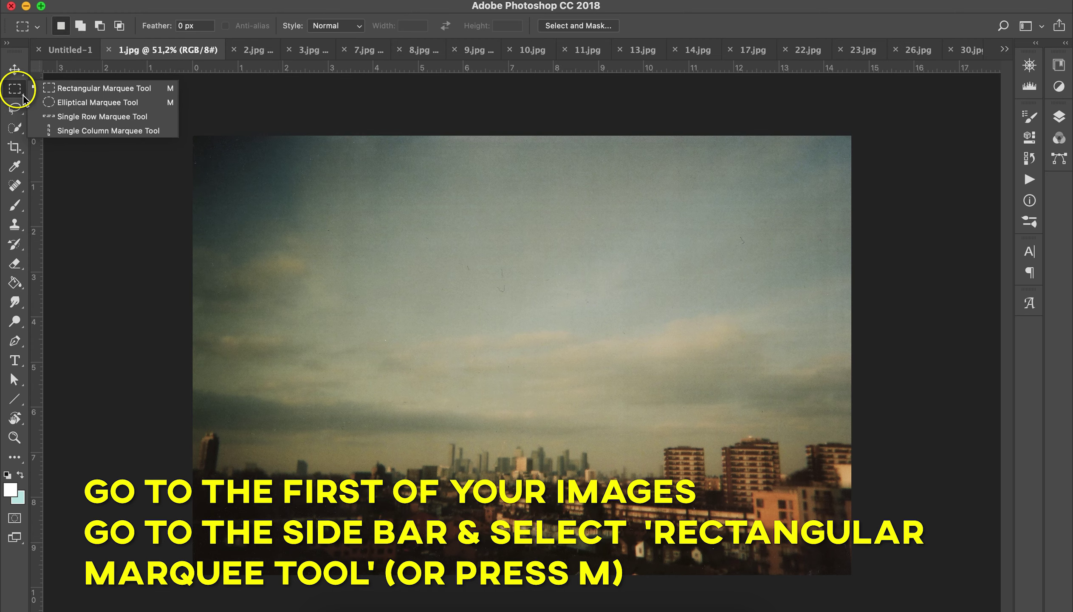
pyautogui.click(24, 97)
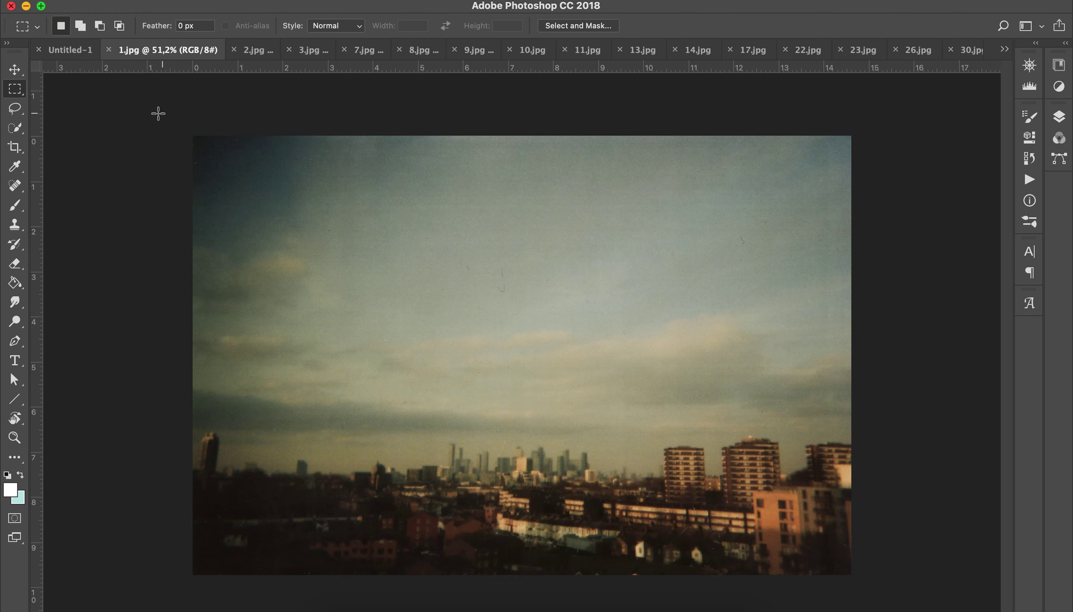
pyautogui.moveTo(193, 137); pyautogui.dragTo(774, 479)
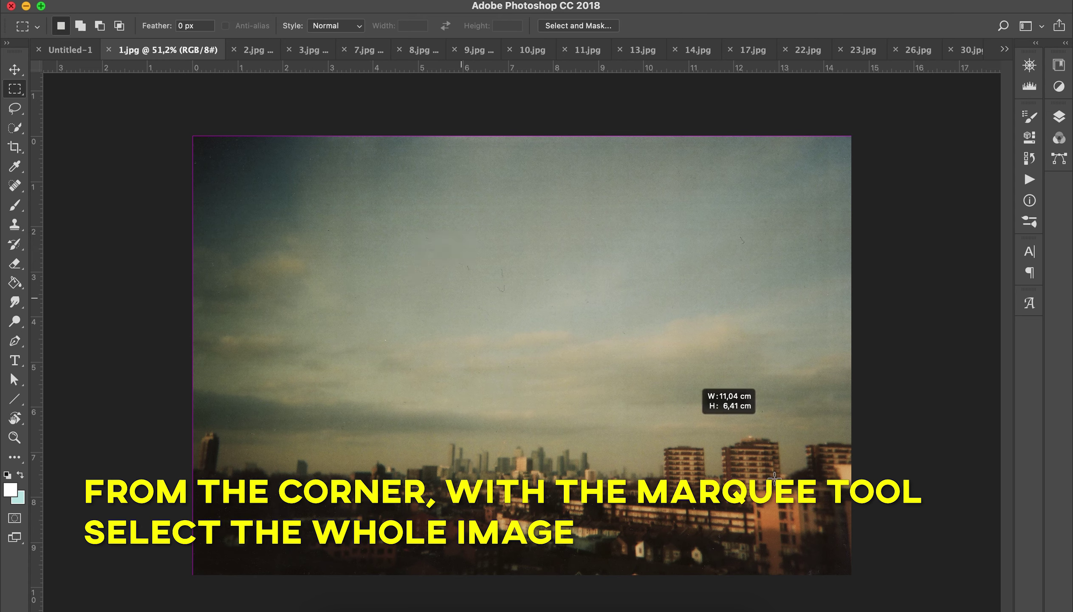
pyautogui.moveTo(774, 479); pyautogui.dragTo(862, 584)
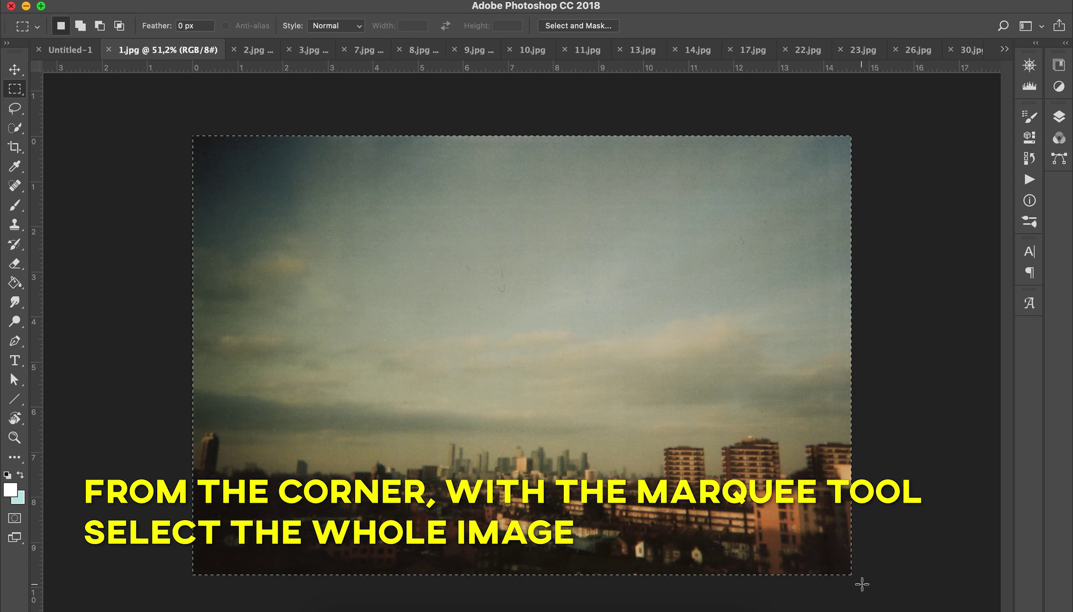
pyautogui.click(124, 2)
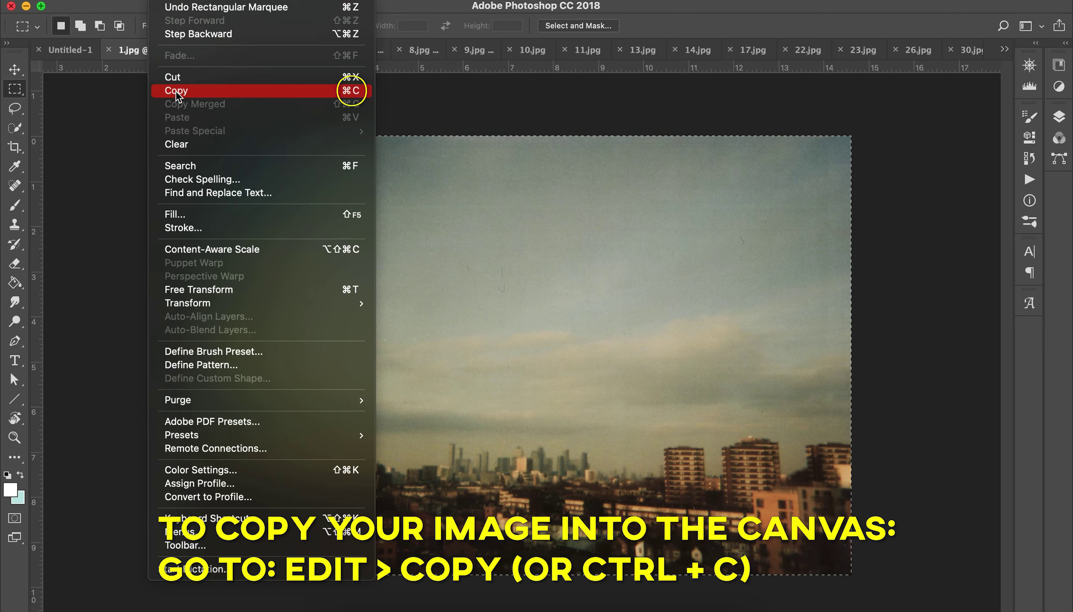
# Copy the city photo onto the A4 canvas as Layer 1 and nudge it upward
pyautogui.click(176, 91)
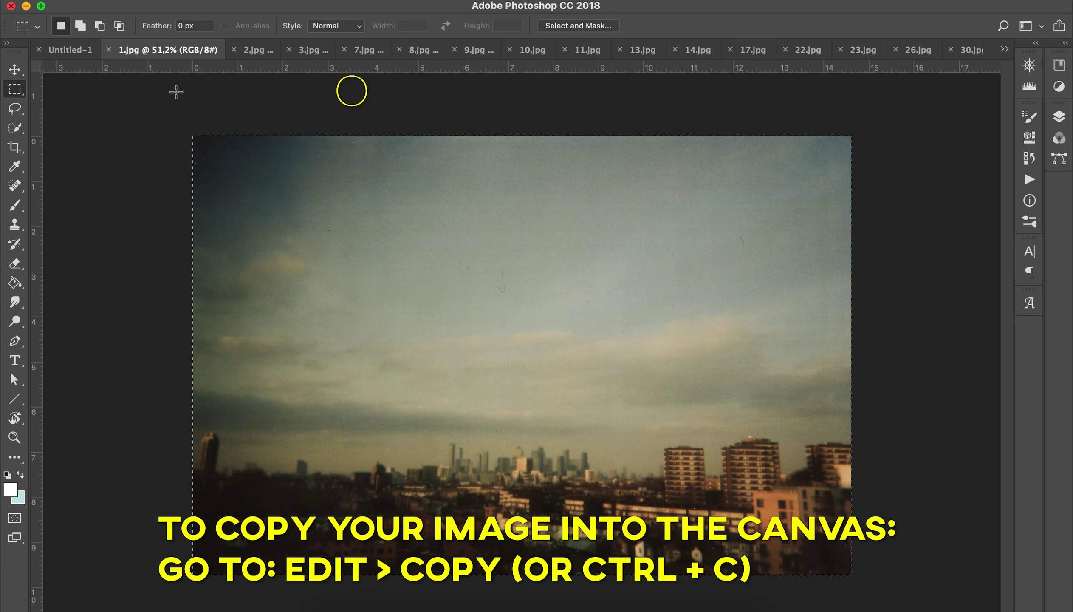
pyautogui.click(95, 53)
pyautogui.click(160, 3)
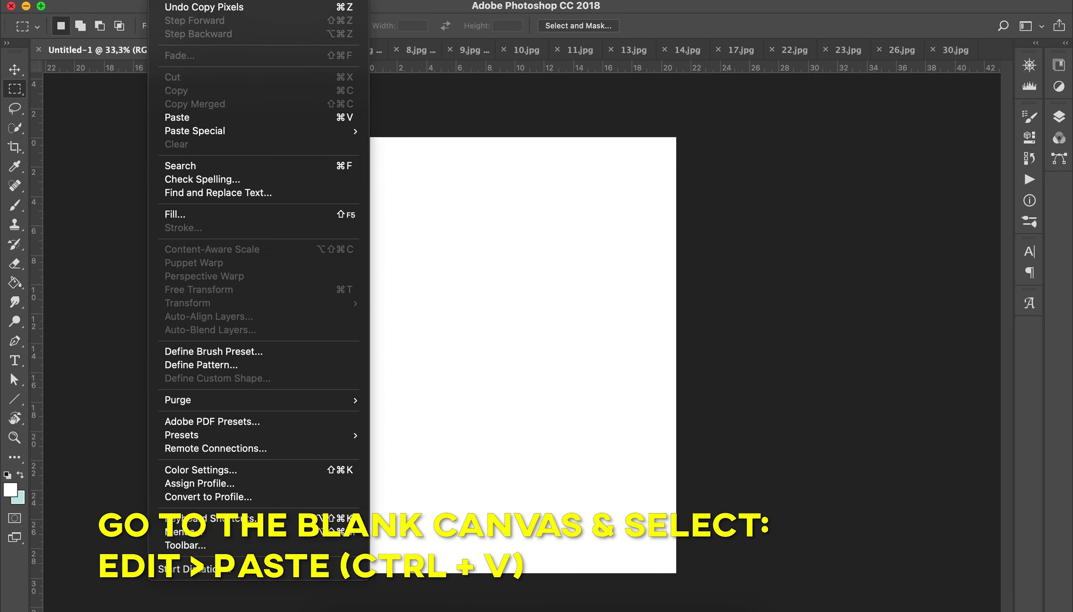
pyautogui.click(186, 118)
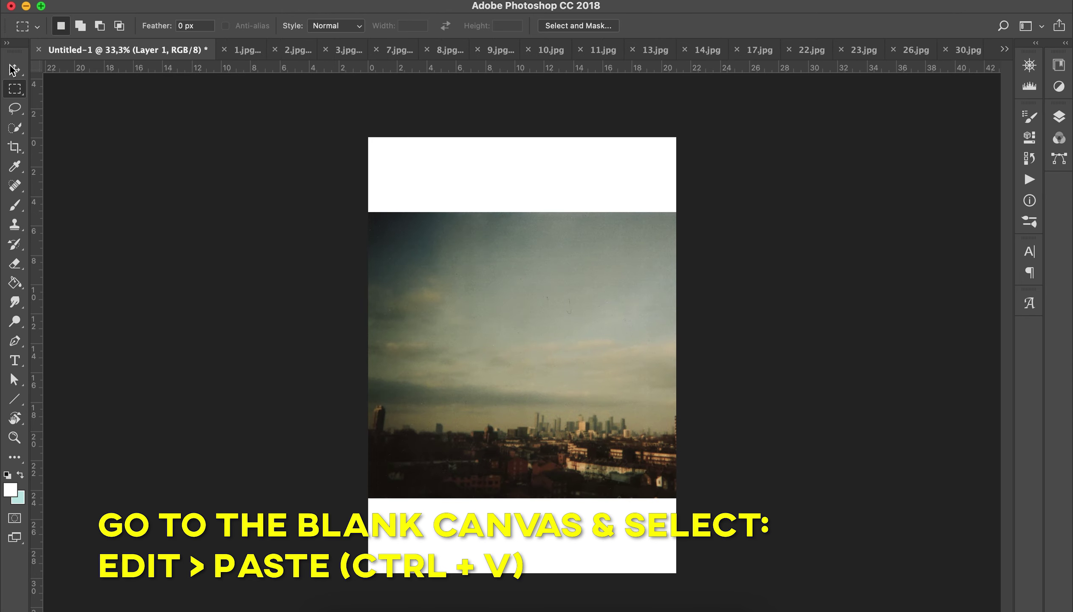
pyautogui.click(14, 70)
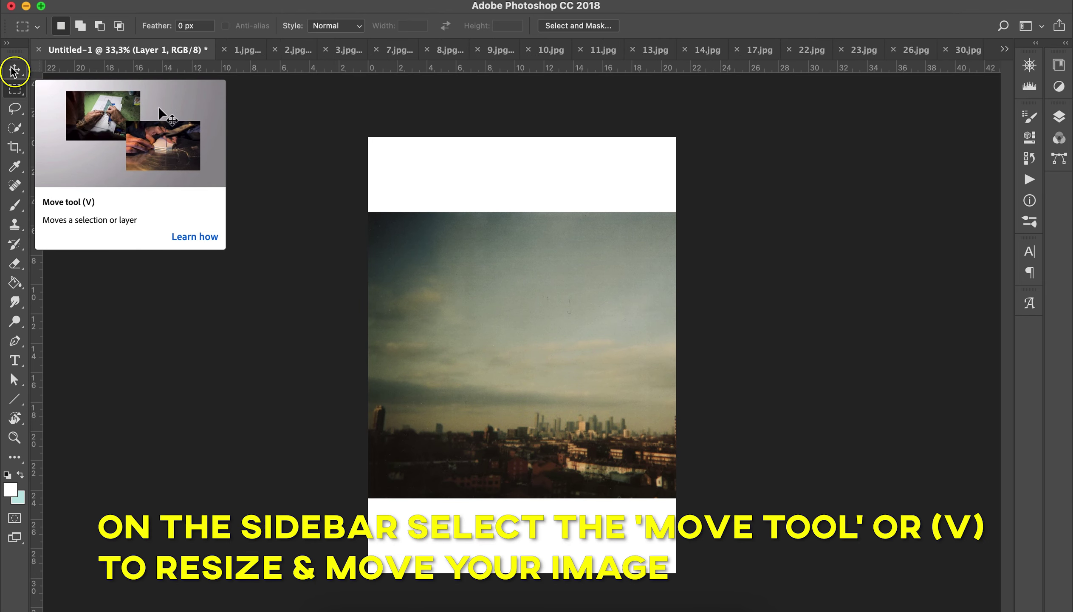
pyautogui.click(14, 70)
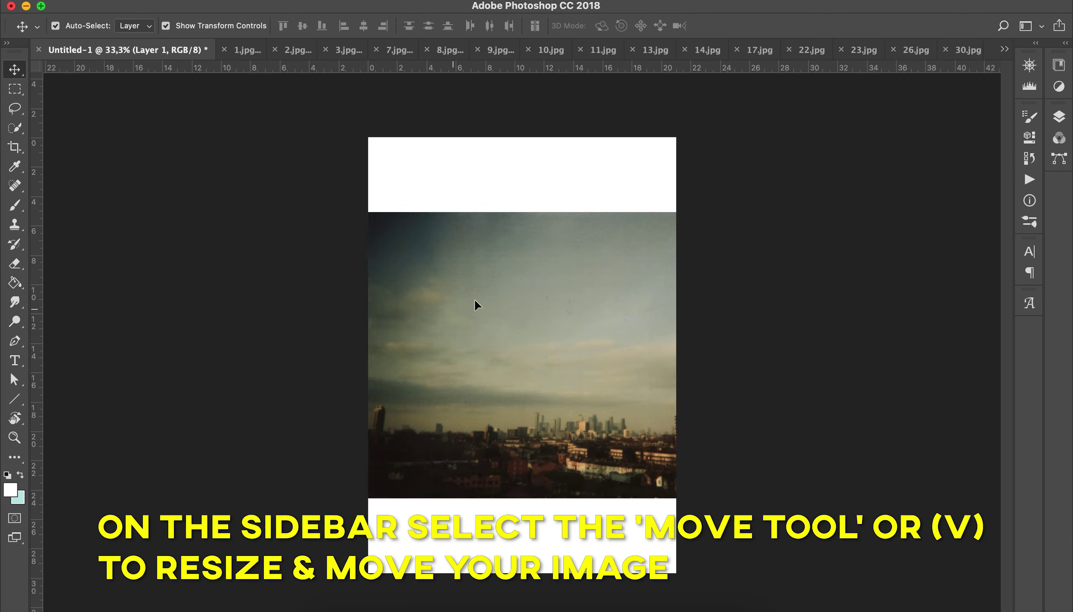
pyautogui.moveTo(475, 306); pyautogui.dragTo(450, 261)
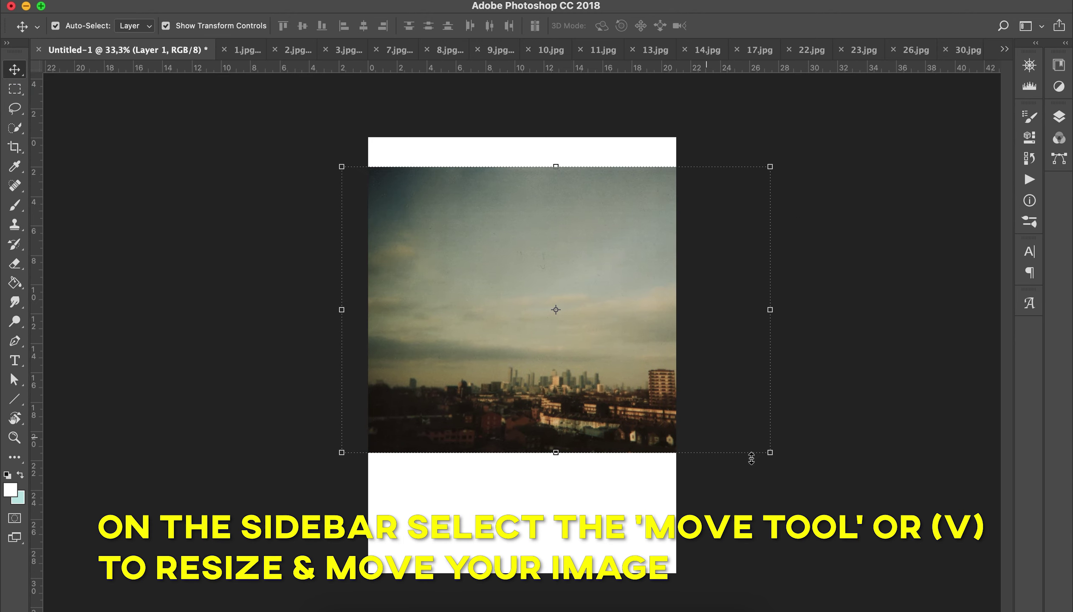
pyautogui.click(768, 453)
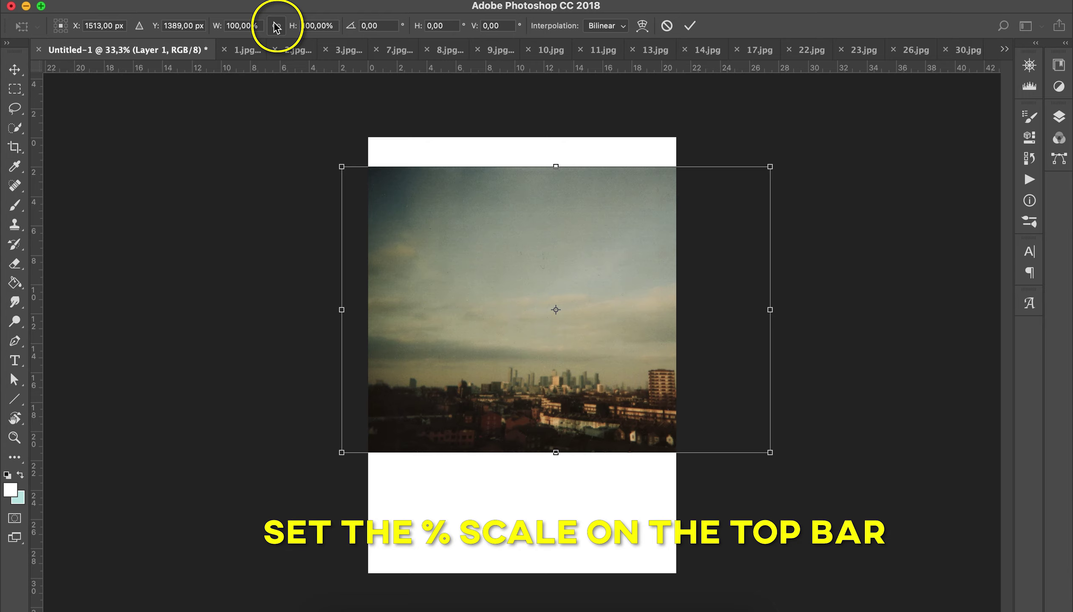
# Scale the city photo to 50% width and drag it into the canvas's top-left corner
pyautogui.click(245, 28)
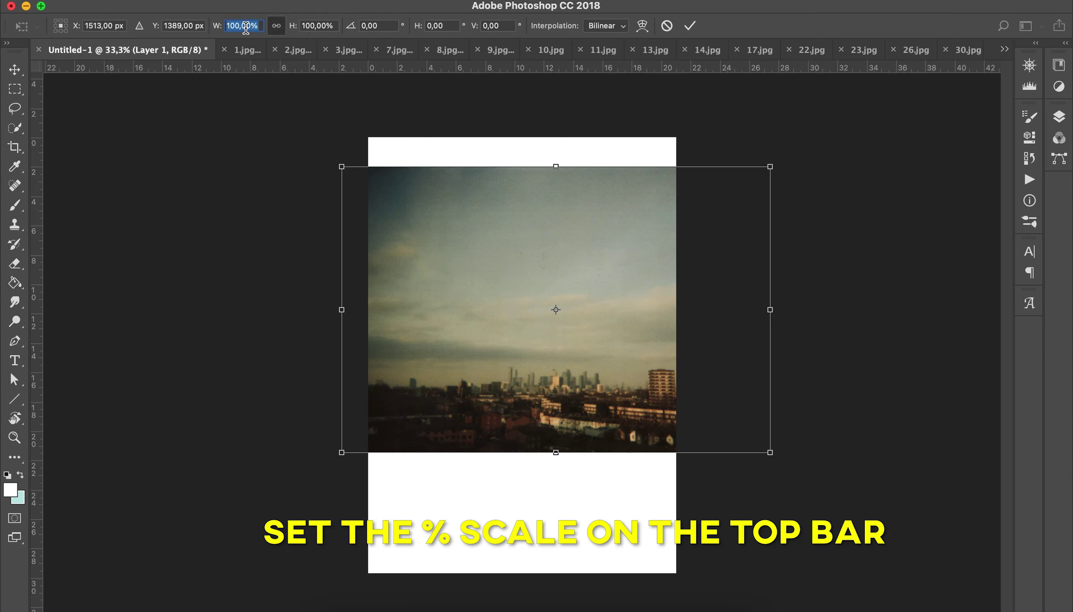
pyautogui.write('50')
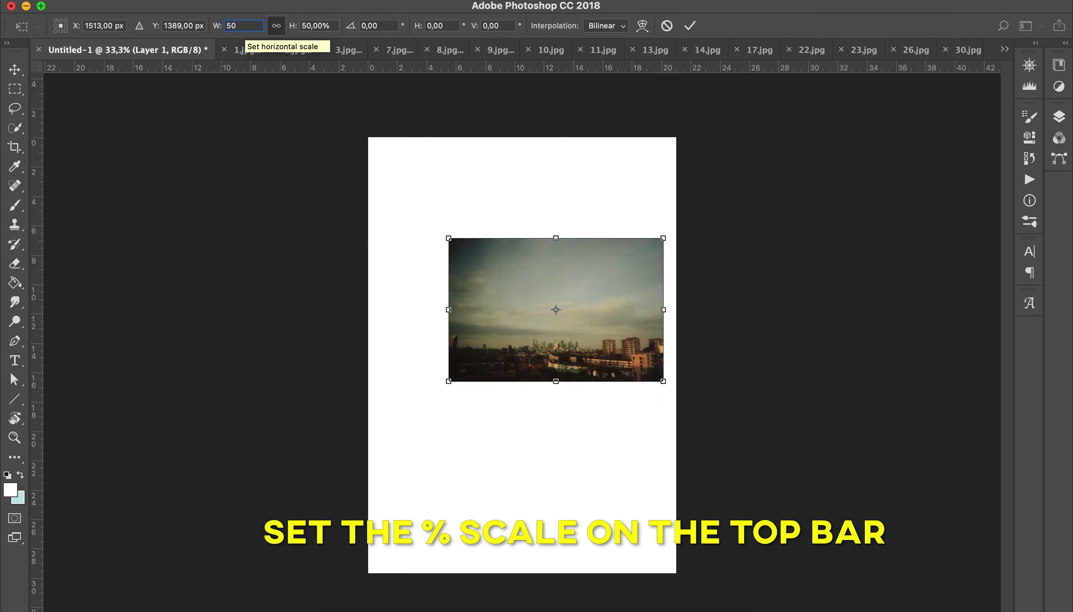
pyautogui.click(697, 24)
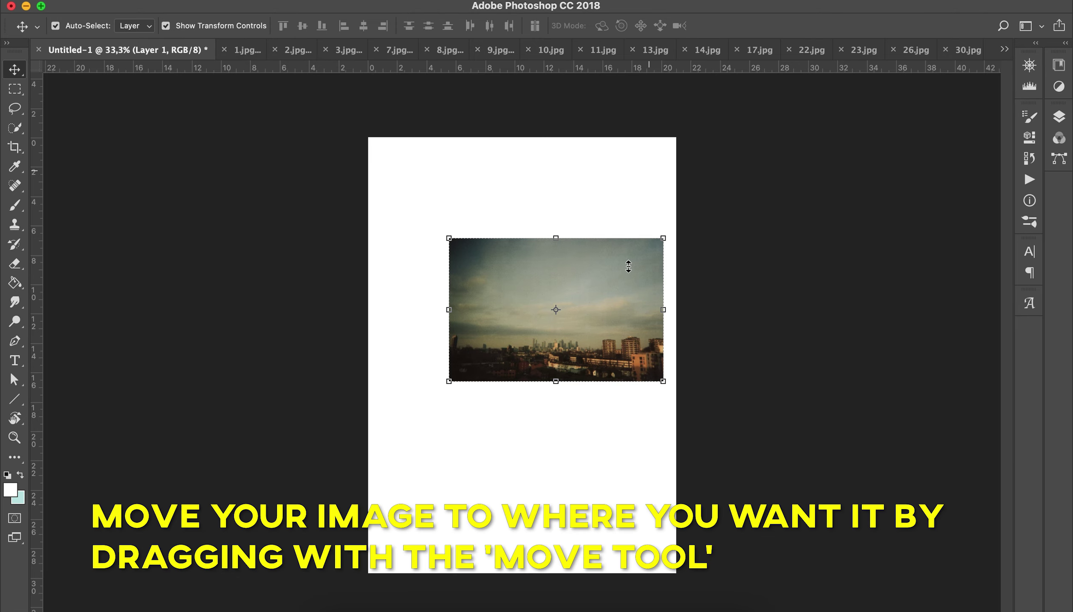
pyautogui.moveTo(630, 273); pyautogui.dragTo(540, 172)
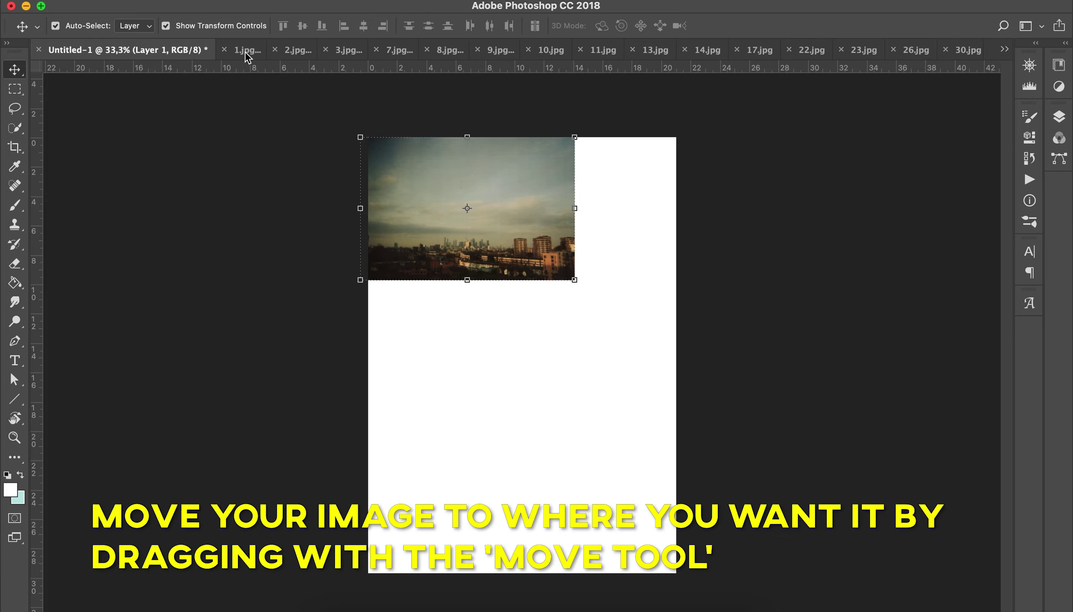
pyautogui.click(297, 50)
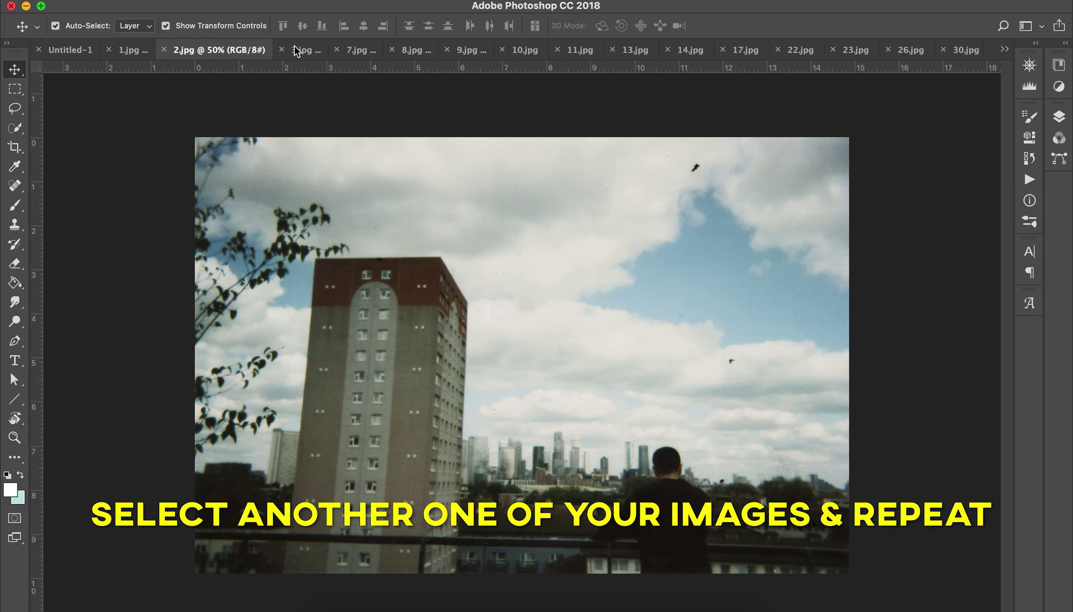
# Copy the whole tower block photo into the collage, then shrink and position it
pyautogui.click(15, 91)
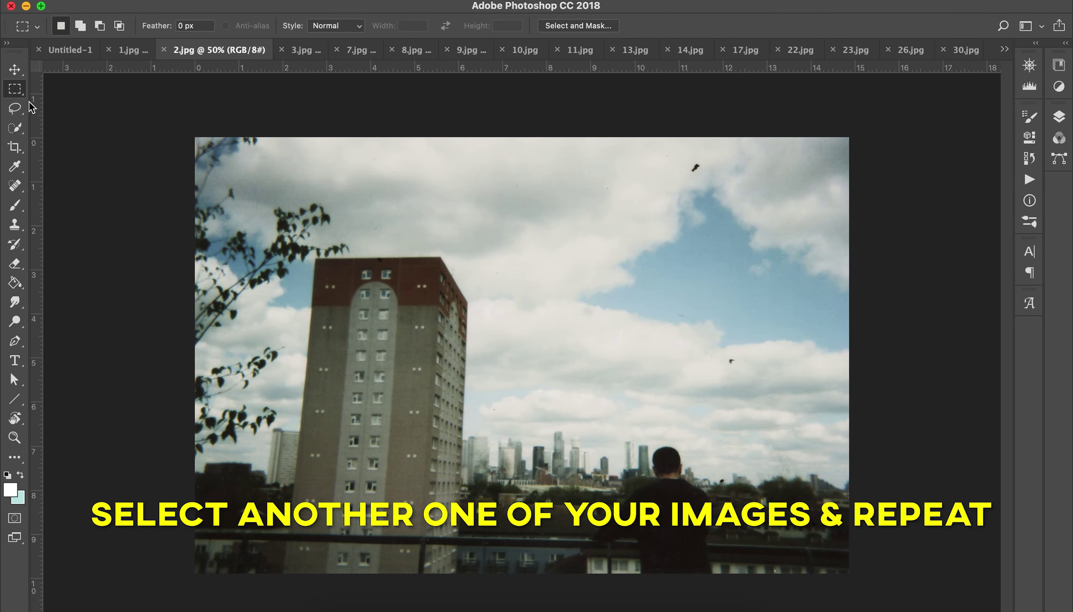
pyautogui.moveTo(196, 138); pyautogui.dragTo(951, 605)
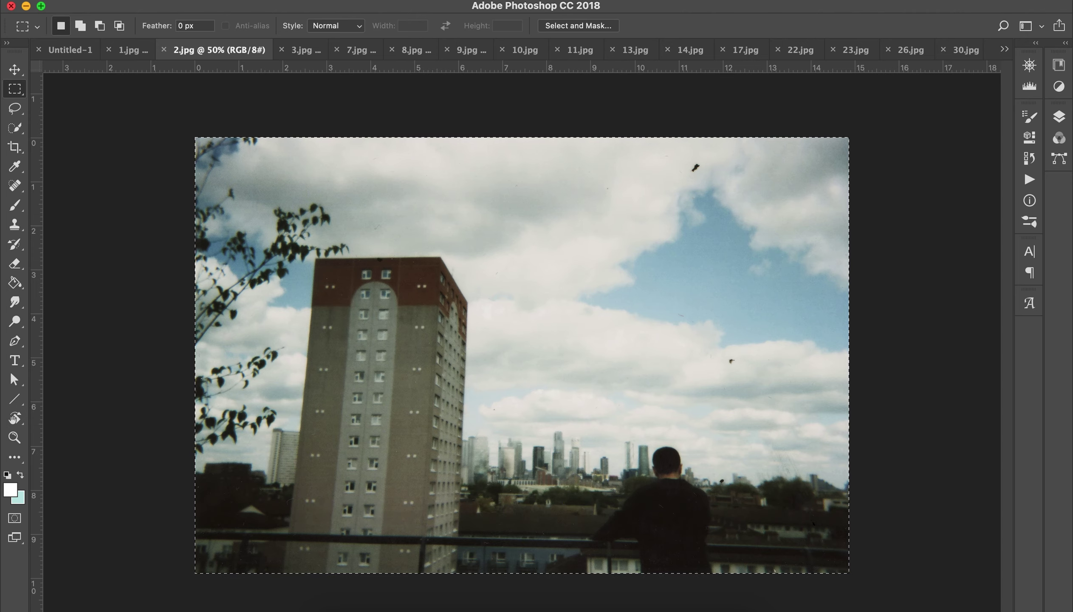
pyautogui.click(166, 2)
pyautogui.click(183, 90)
pyautogui.click(94, 54)
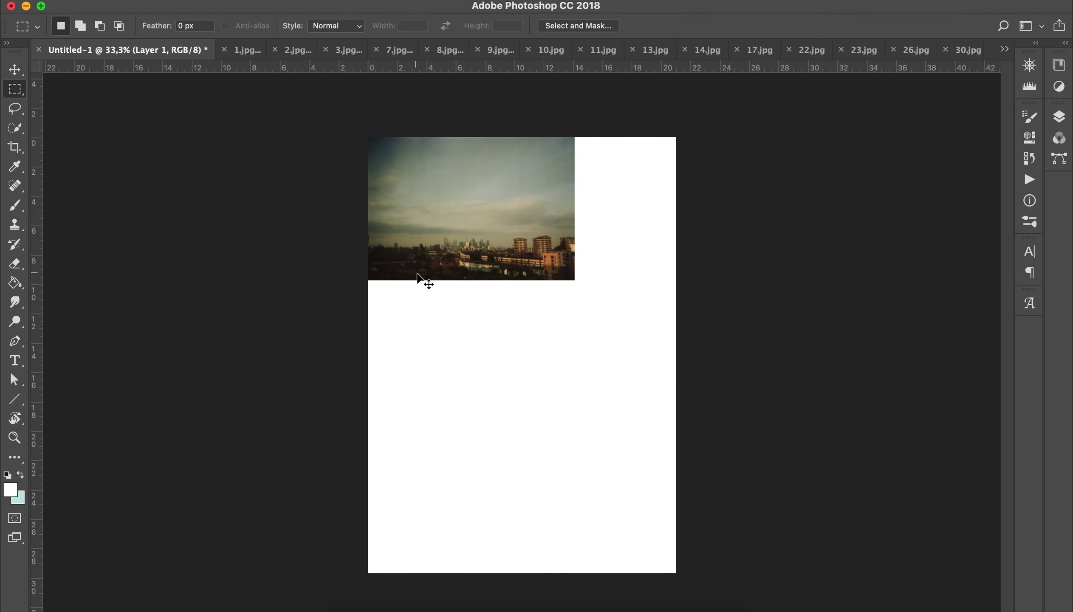
pyautogui.hotkey('ctrl', 'v')
pyautogui.moveTo(802, 206); pyautogui.dragTo(694, 280)
pyautogui.press('Return')
pyautogui.moveTo(586, 348); pyautogui.dragTo(505, 355)
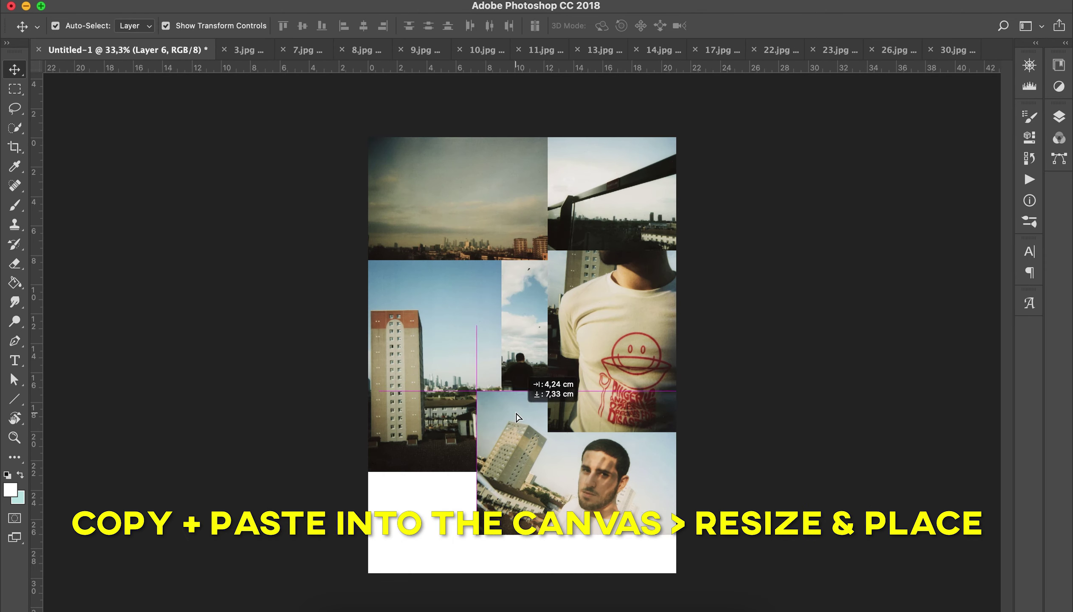
# Shrink the portrait photo and move it to the collage's upper left
pyautogui.hotkey('ctrl', 't')
pyautogui.moveTo(477, 391); pyautogui.dragTo(511, 414)
pyautogui.press('Return')
pyautogui.moveTo(630, 490); pyautogui.dragTo(500, 339)
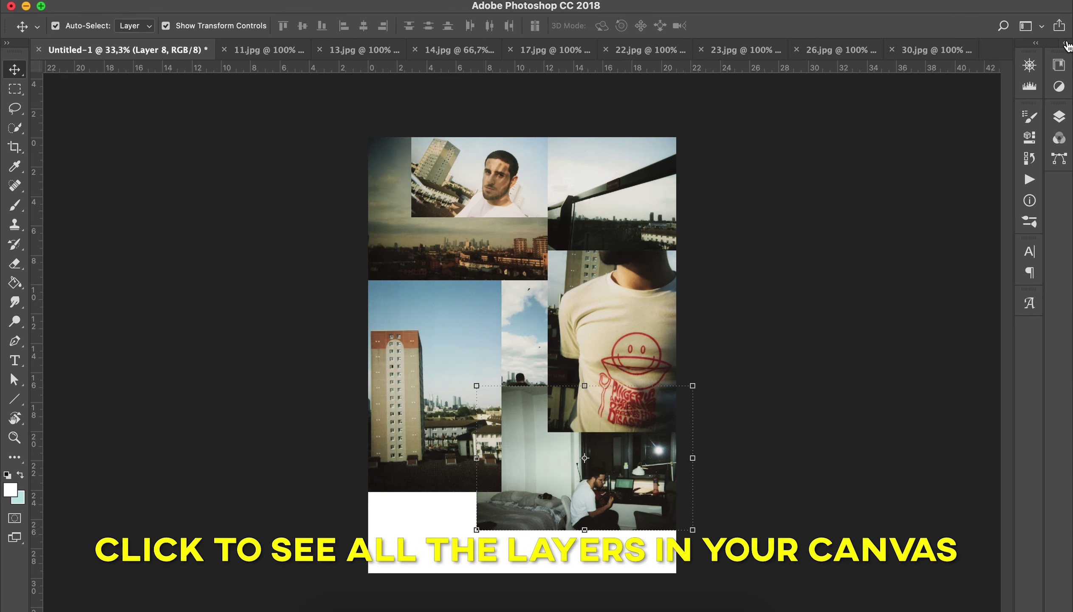
pyautogui.click(1067, 43)
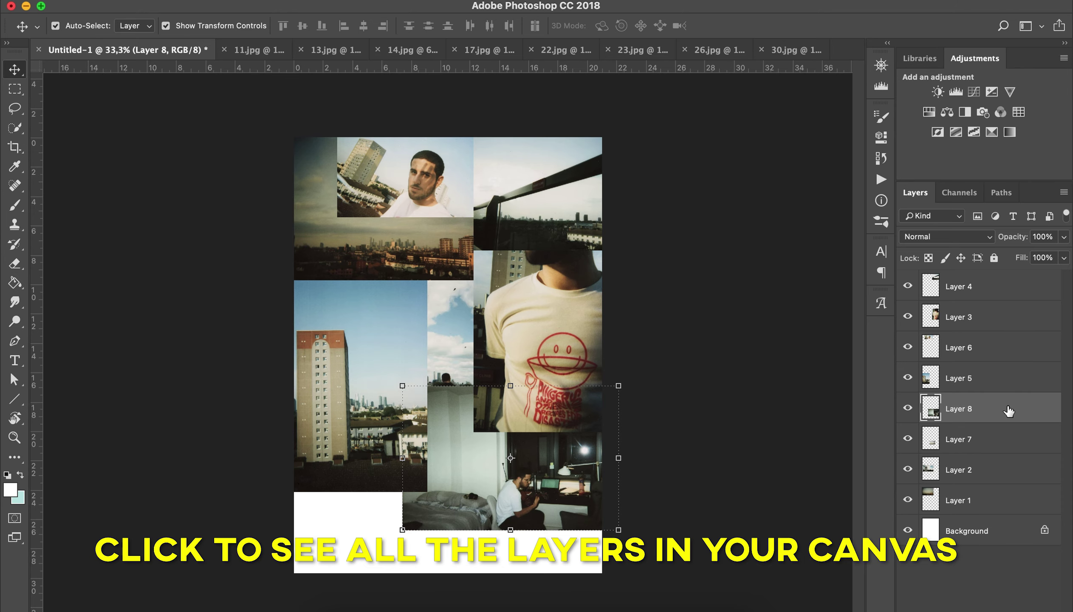
# Drag the desk photo's Layer 8 down above Background and slide the image right along the bottom
pyautogui.moveTo(1009, 411); pyautogui.dragTo(996, 486)
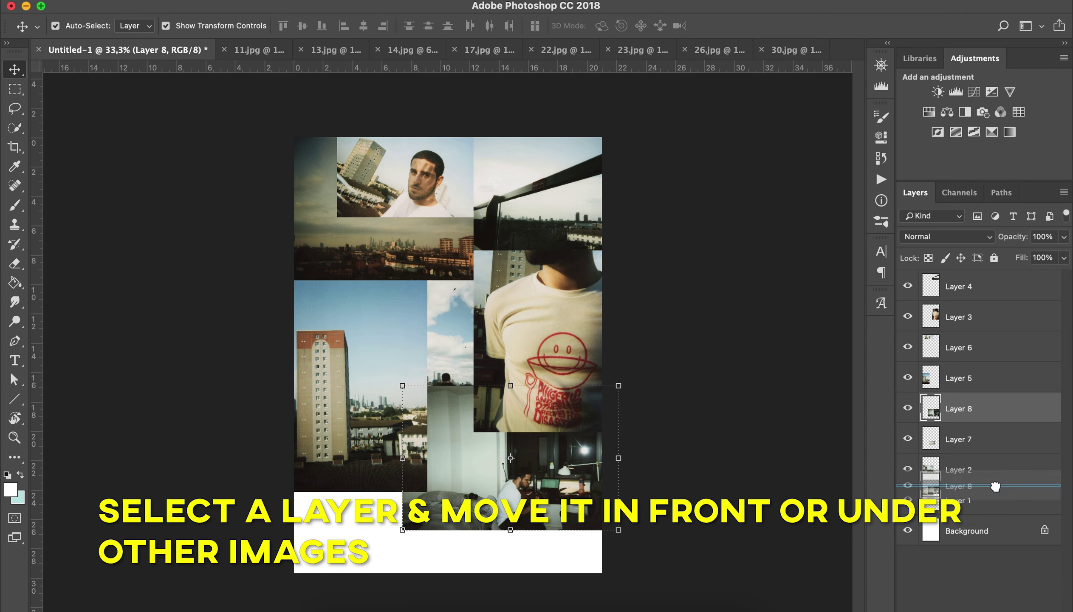
pyautogui.moveTo(996, 486); pyautogui.dragTo(990, 511)
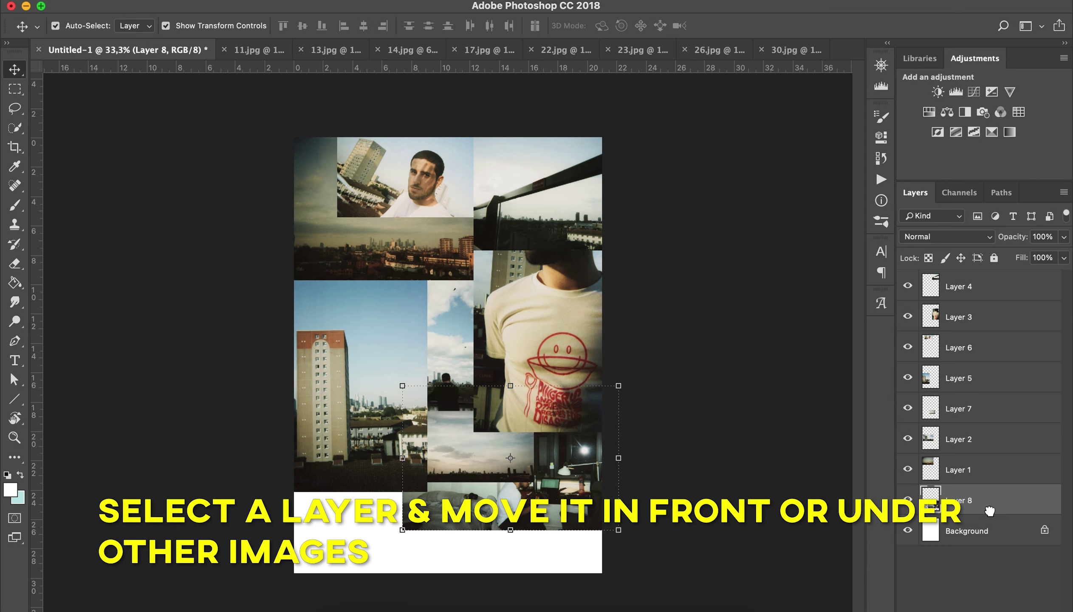
pyautogui.moveTo(557, 517); pyautogui.dragTo(567, 527)
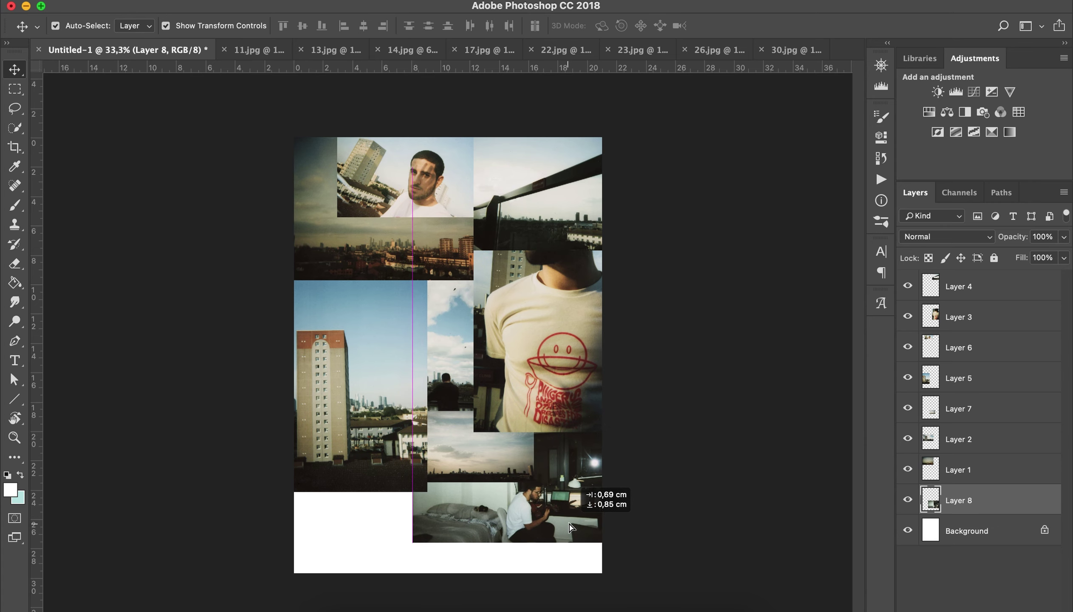
pyautogui.moveTo(567, 528); pyautogui.dragTo(582, 528)
pyautogui.click(739, 418)
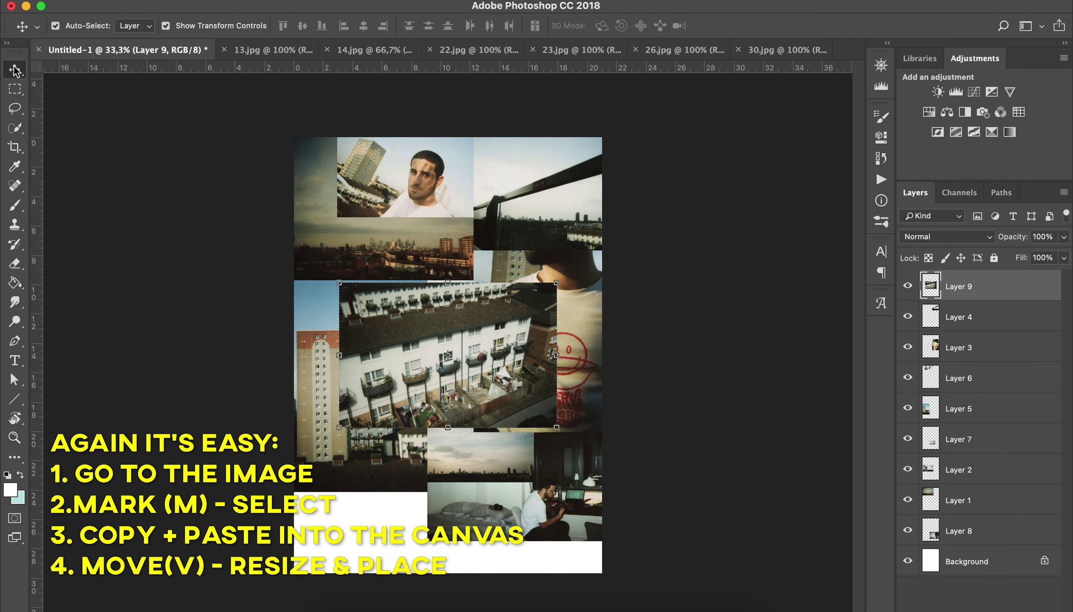
# Resize the balcony photo and fit it into the bottom-left gap
pyautogui.moveTo(494, 345); pyautogui.dragTo(469, 490)
pyautogui.hotkey('ctrl', 't')
pyautogui.click(252, 27)
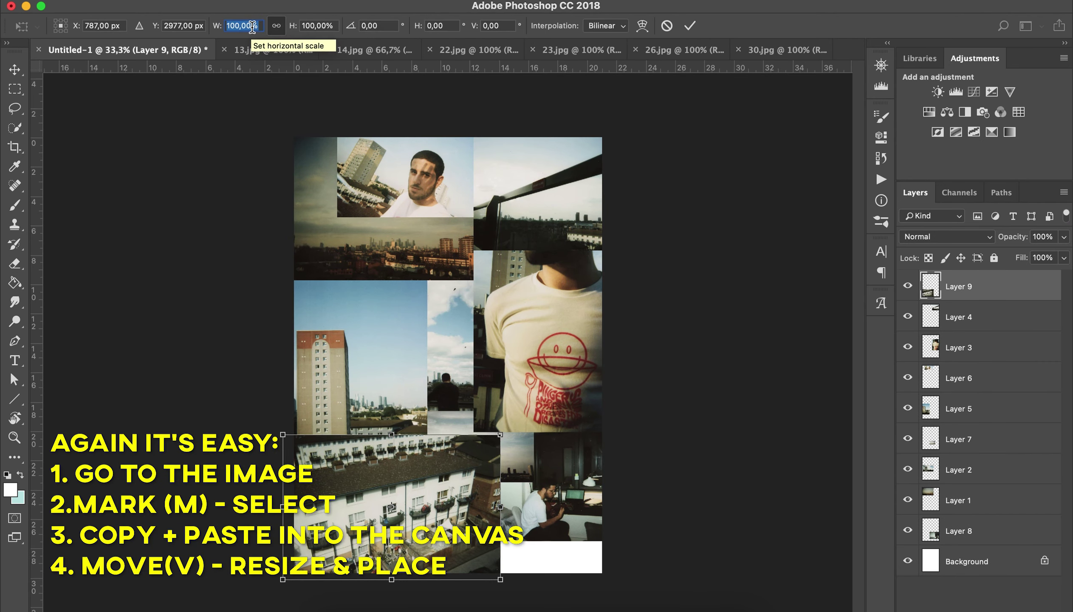
pyautogui.press('Return')
pyautogui.moveTo(391, 507); pyautogui.dragTo(404, 532)
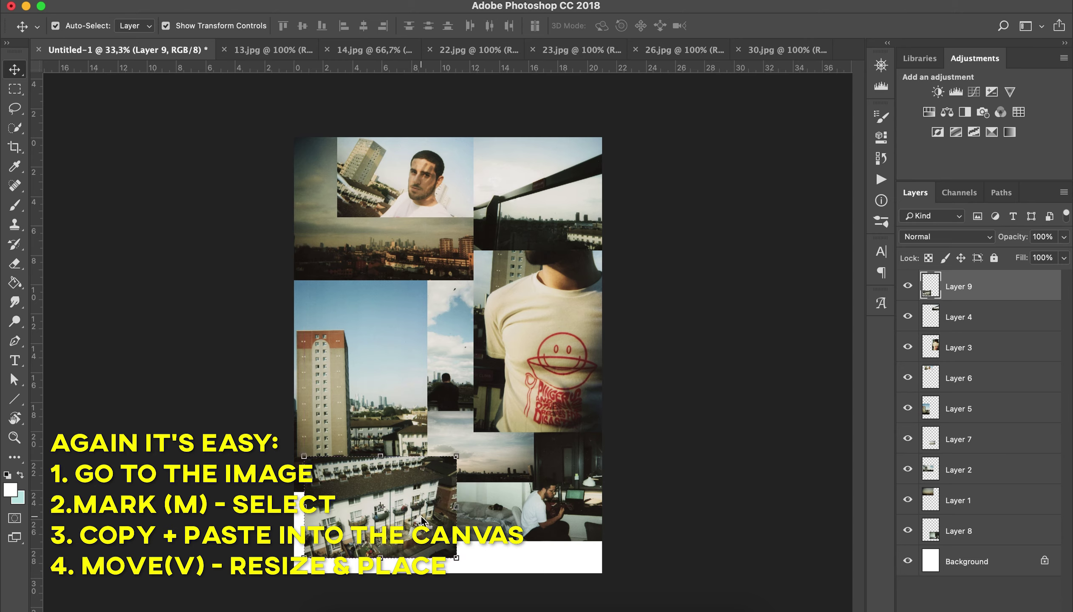
pyautogui.click(739, 460)
# Copy the whole airport hall photo into the collage and move it down-right
pyautogui.click(238, 50)
pyautogui.click(541, 50)
pyautogui.click(654, 50)
pyautogui.click(766, 50)
pyautogui.press('m')
pyautogui.hotkey('ctrl', 'a')
pyautogui.hotkey('ctrl', 'c')
pyautogui.click(87, 50)
pyautogui.hotkey('ctrl', 'v')
pyautogui.press('v')
pyautogui.moveTo(420, 317); pyautogui.dragTo(480, 454)
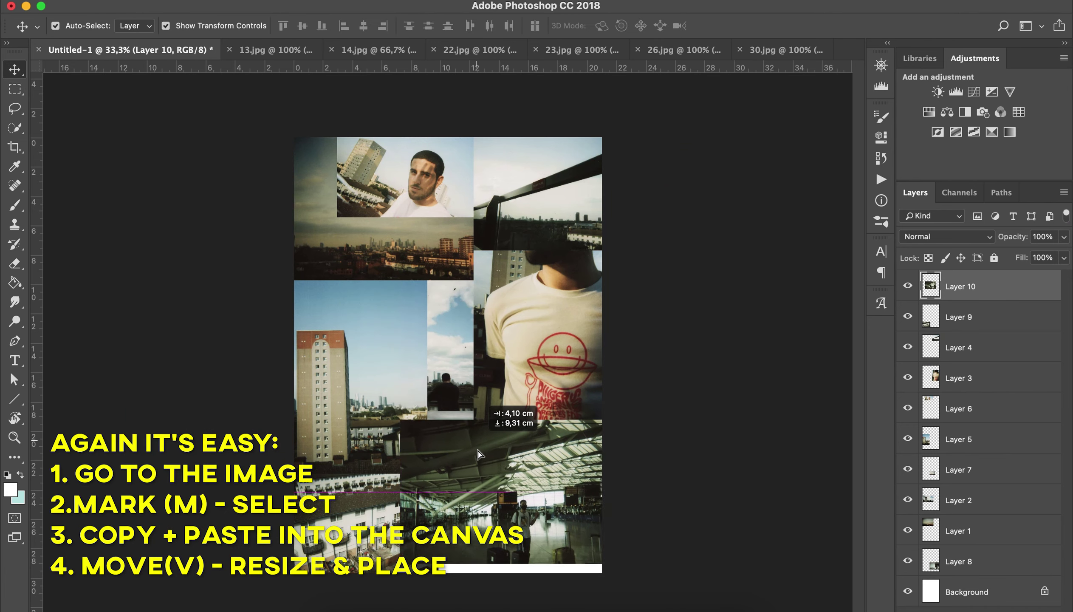
# Scale the airport photo to 30%, place it in the bottom strip, then enlarge it to 120%
pyautogui.hotkey('ctrl', 't')
pyautogui.click(243, 26)
pyautogui.write('30')
pyautogui.press('Tab')
pyautogui.write('30')
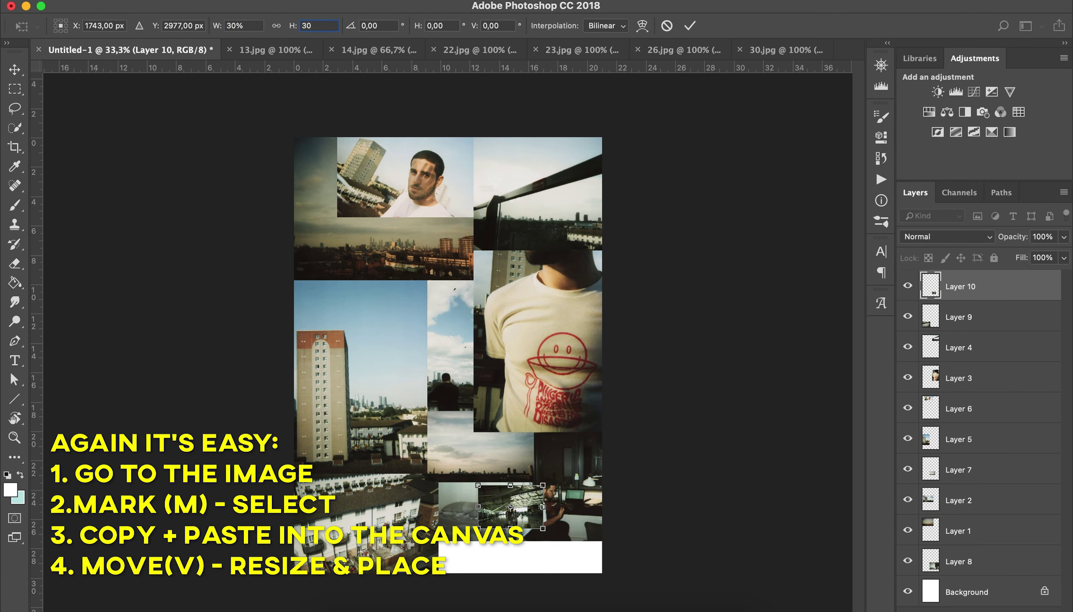
pyautogui.press('Return')
pyautogui.moveTo(510, 506); pyautogui.dragTo(471, 565)
pyautogui.hotkey('ctrl', 't')
pyautogui.click(245, 26)
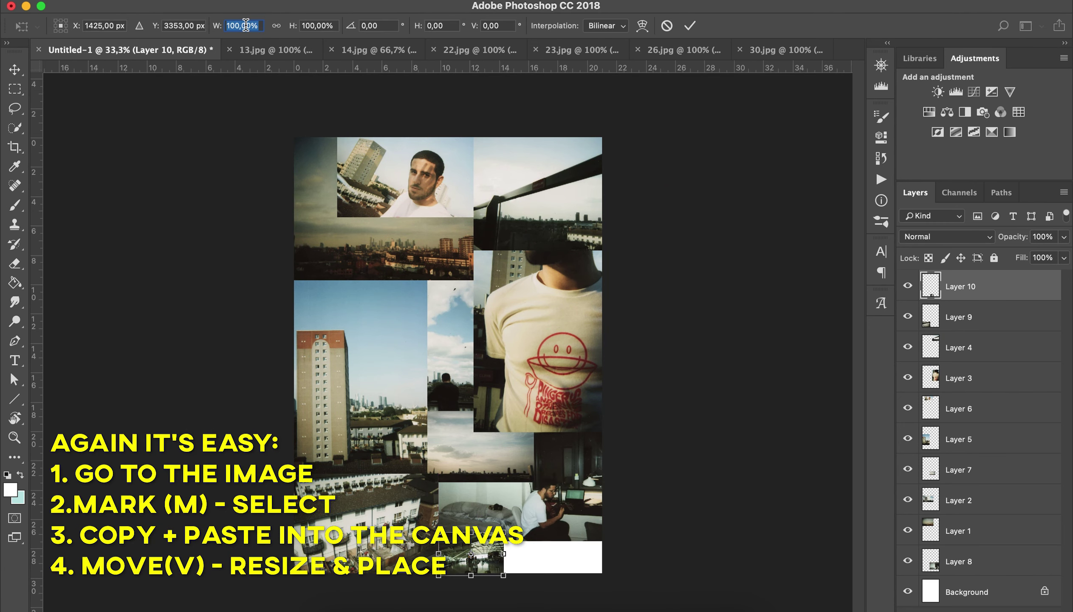
pyautogui.write('120')
pyautogui.press('Tab')
pyautogui.write('120')
pyautogui.click(690, 25)
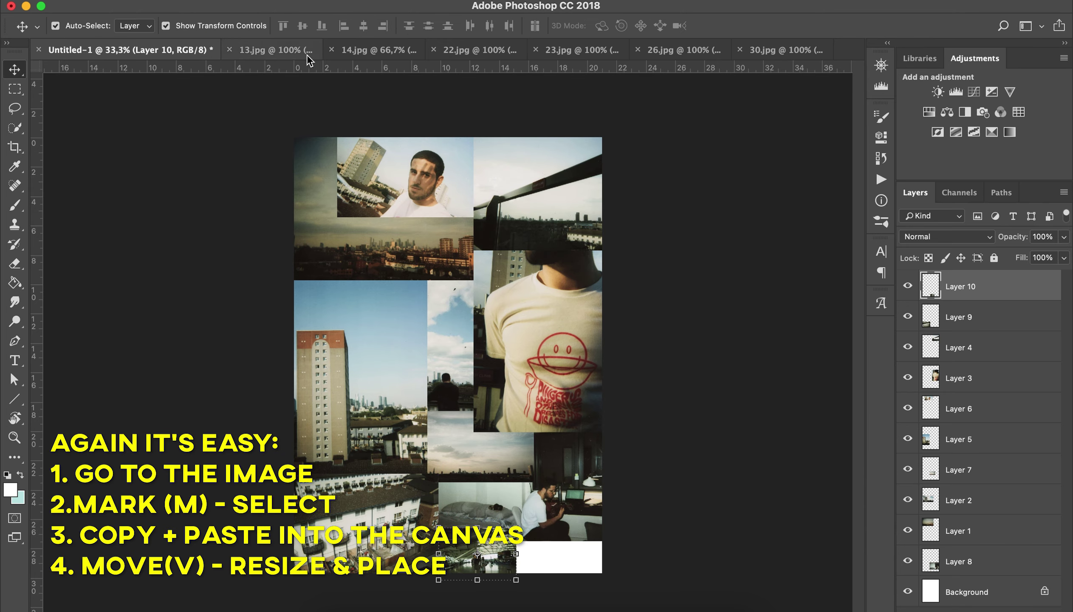
# Paste the tower block photo into the collage at 30% and move it lower right
pyautogui.click(579, 50)
pyautogui.press('m')
pyautogui.hotkey('ctrl', 'a')
pyautogui.hotkey('ctrl', 'c')
pyautogui.click(128, 50)
pyautogui.hotkey('ctrl', 'v')
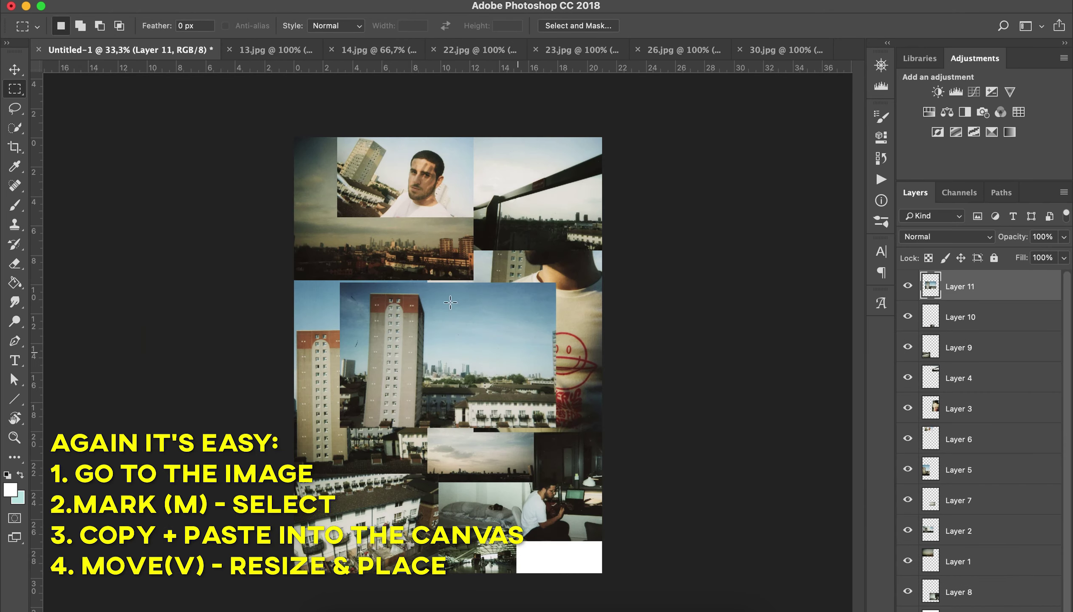
pyautogui.hotkey('ctrl', 't')
pyautogui.click(246, 25)
pyautogui.write('30')
pyautogui.press('Tab')
pyautogui.write('30')
pyautogui.moveTo(447, 360); pyautogui.dragTo(560, 549)
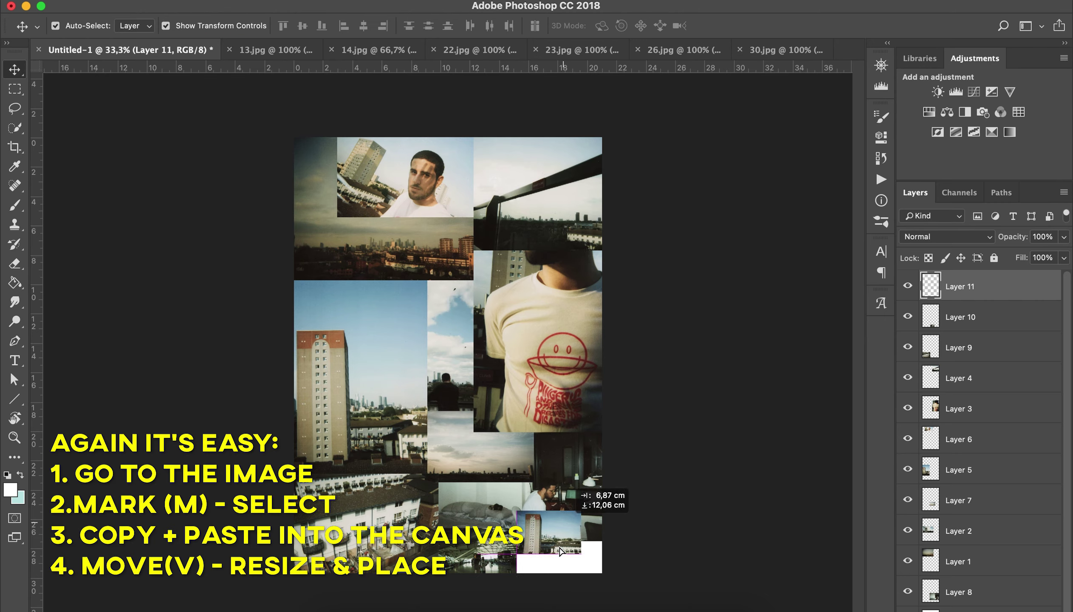
# Close a used photo, then paste the balcony photo at 30% into a remaining gap
pyautogui.click(783, 50)
pyautogui.click(468, 49)
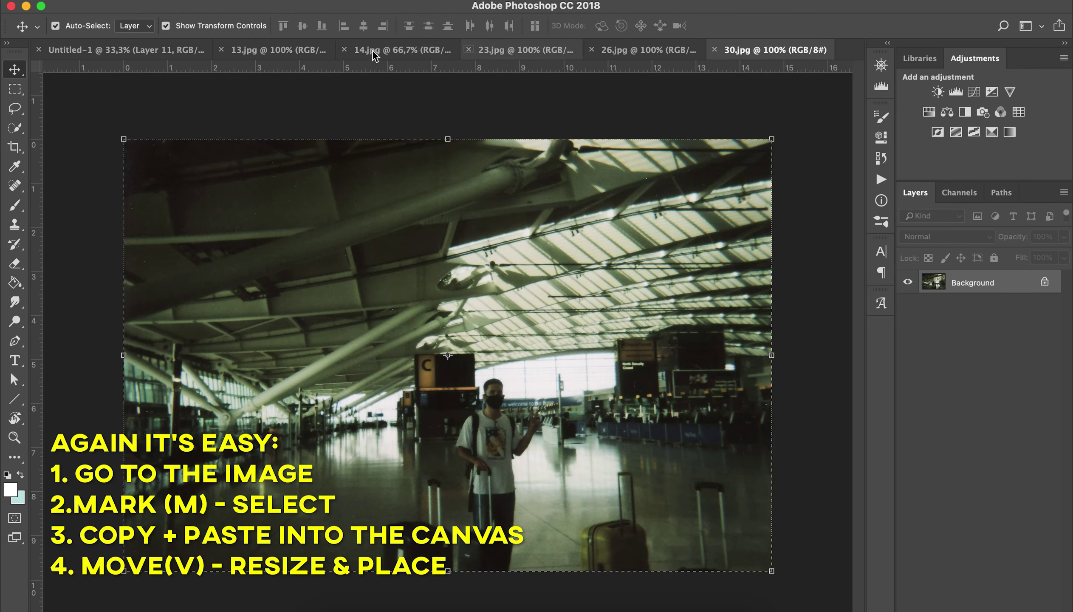
pyautogui.click(311, 51)
pyautogui.press('m')
pyautogui.hotkey('ctrl', 'a')
pyautogui.hotkey('ctrl', 'c')
pyautogui.click(81, 51)
pyautogui.hotkey('ctrl', 'v')
pyautogui.press('v')
pyautogui.hotkey('ctrl', 't')
pyautogui.click(245, 25)
pyautogui.write('30')
pyautogui.press('Tab')
pyautogui.write('30')
pyautogui.moveTo(447, 353); pyautogui.dragTo(579, 507)
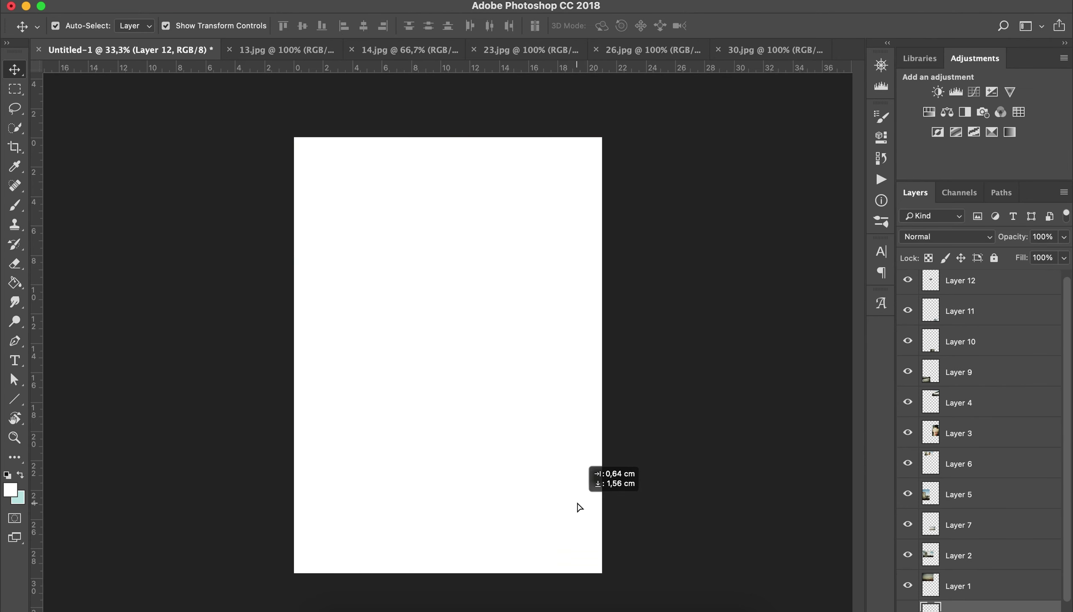
# Nudge the desk photo and locate its layer in the Layers panel
pyautogui.moveTo(490, 515); pyautogui.dragTo(573, 459)
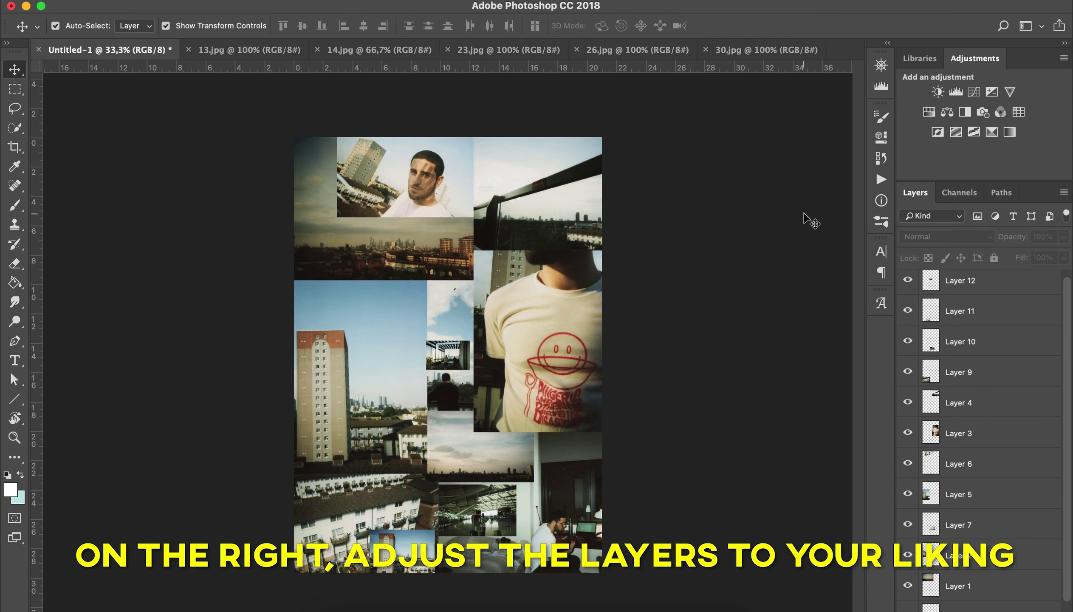
pyautogui.click(1023, 294)
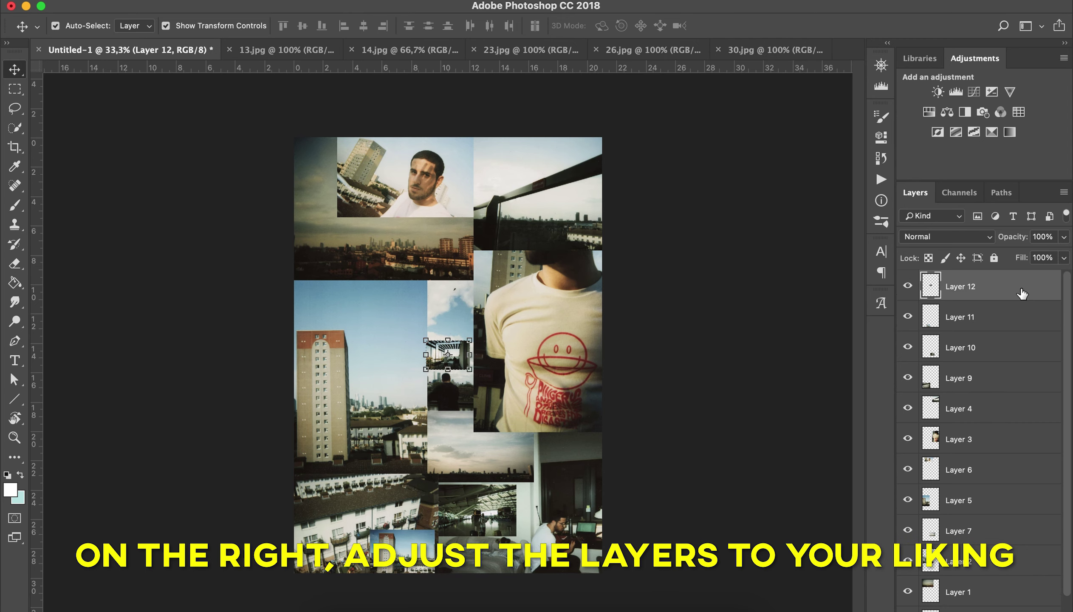
pyautogui.scroll(-1, 1019, 312)
pyautogui.click(997, 369)
pyautogui.click(980, 494)
pyautogui.click(999, 584)
# Rename the desk photo's layer to INSIDE and drag it to just above Background
pyautogui.doubleClick(958, 586)
pyautogui.write('INSIDE')
pyautogui.press('Return')
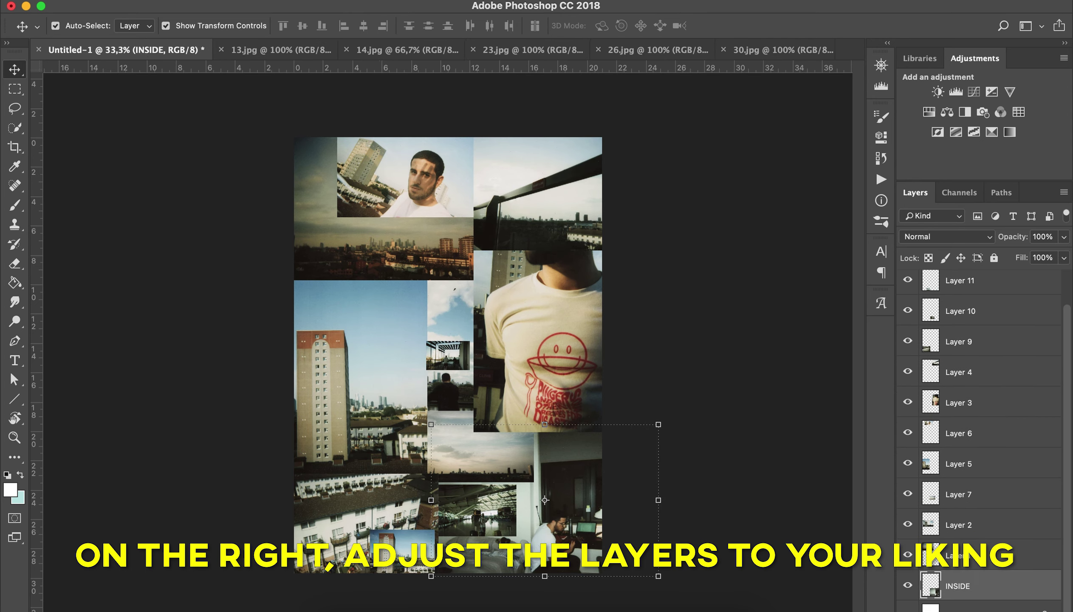
pyautogui.moveTo(959, 586); pyautogui.dragTo(993, 277)
pyautogui.click(757, 328)
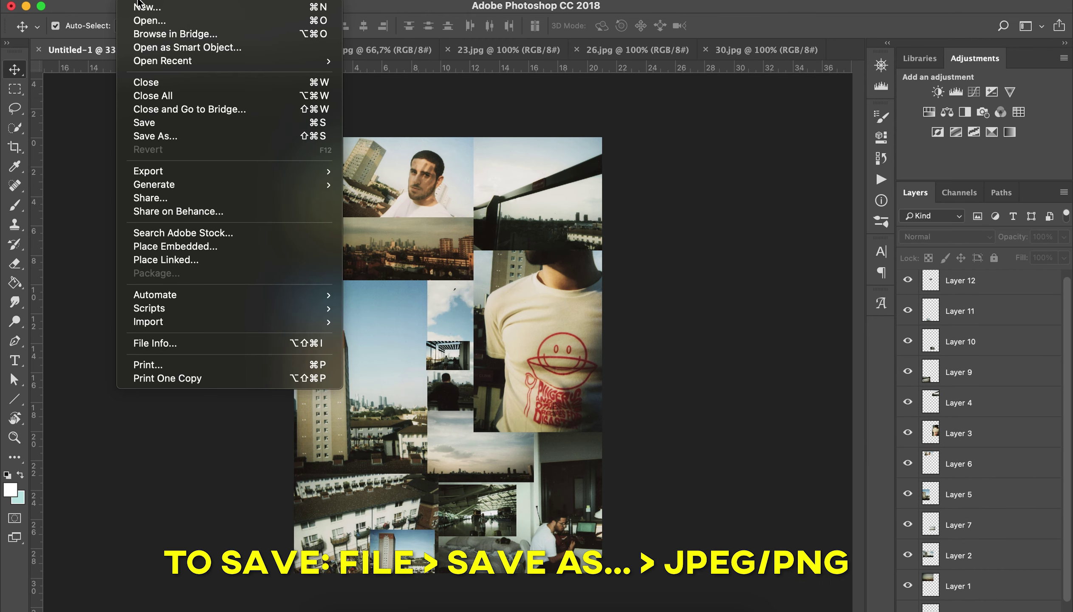
# Save the collage as 'Collage 1' in JPEG format
pyautogui.click(161, 136)
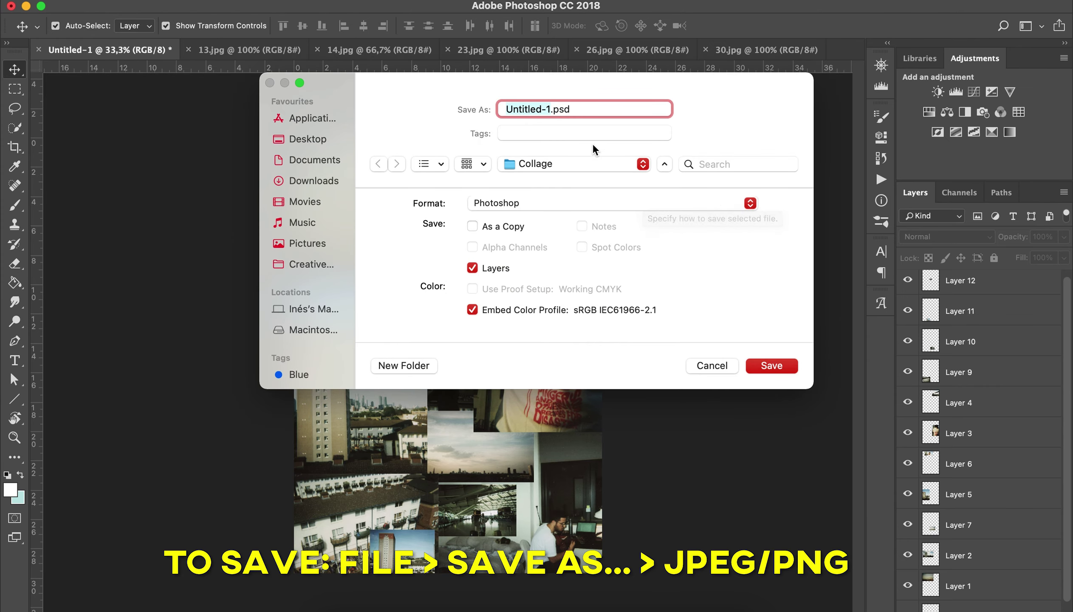
pyautogui.write('Collage 1')
pyautogui.click(718, 205)
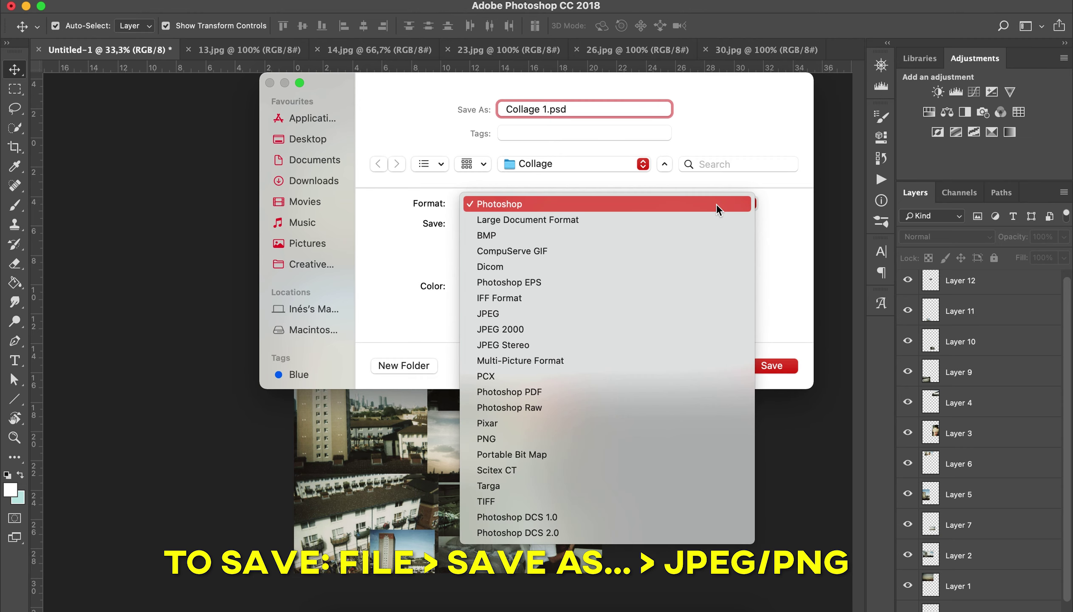
pyautogui.click(551, 313)
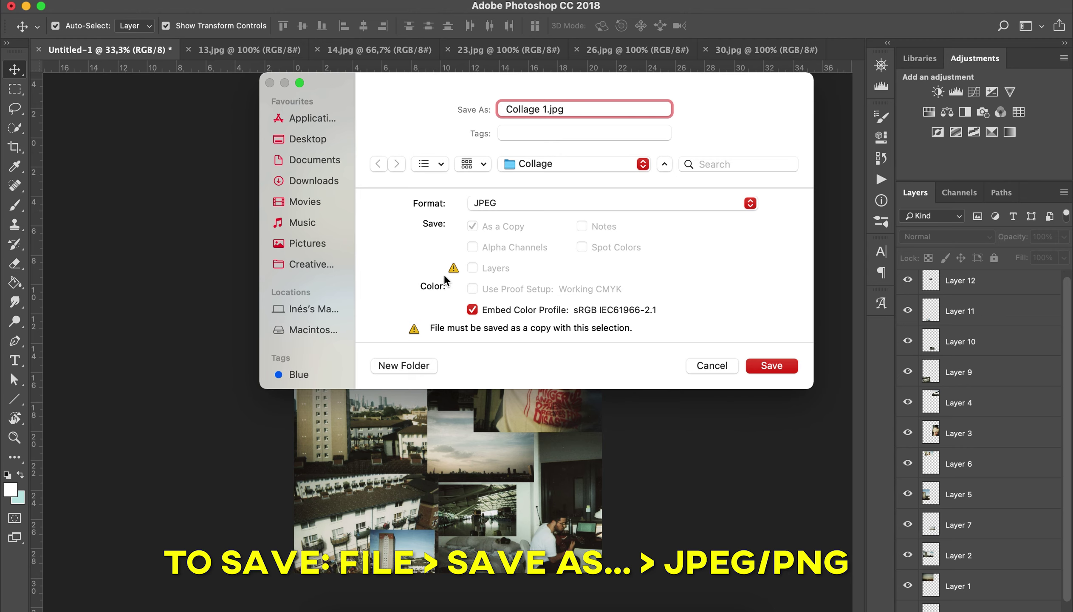
pyautogui.click(762, 365)
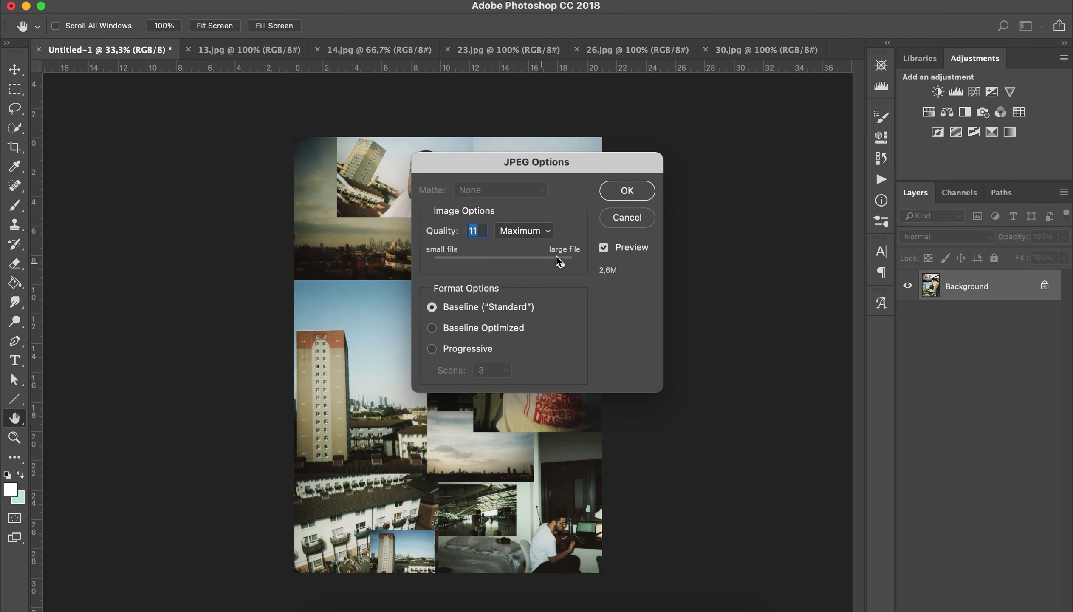
# Raise the JPEG quality for Collage 1.jpg to 12 (Maximum), about 4.8 MB
pyautogui.moveTo(561, 263)
pyautogui.mouseDown()
pyautogui.moveTo(532, 265)
pyautogui.moveTo(575, 262)
pyautogui.mouseUp()
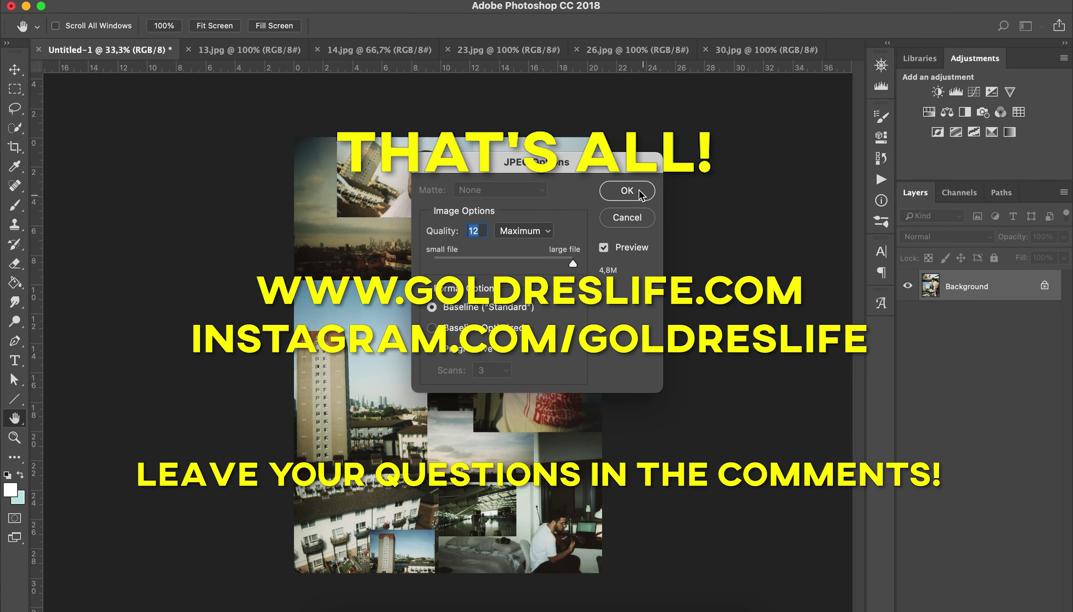